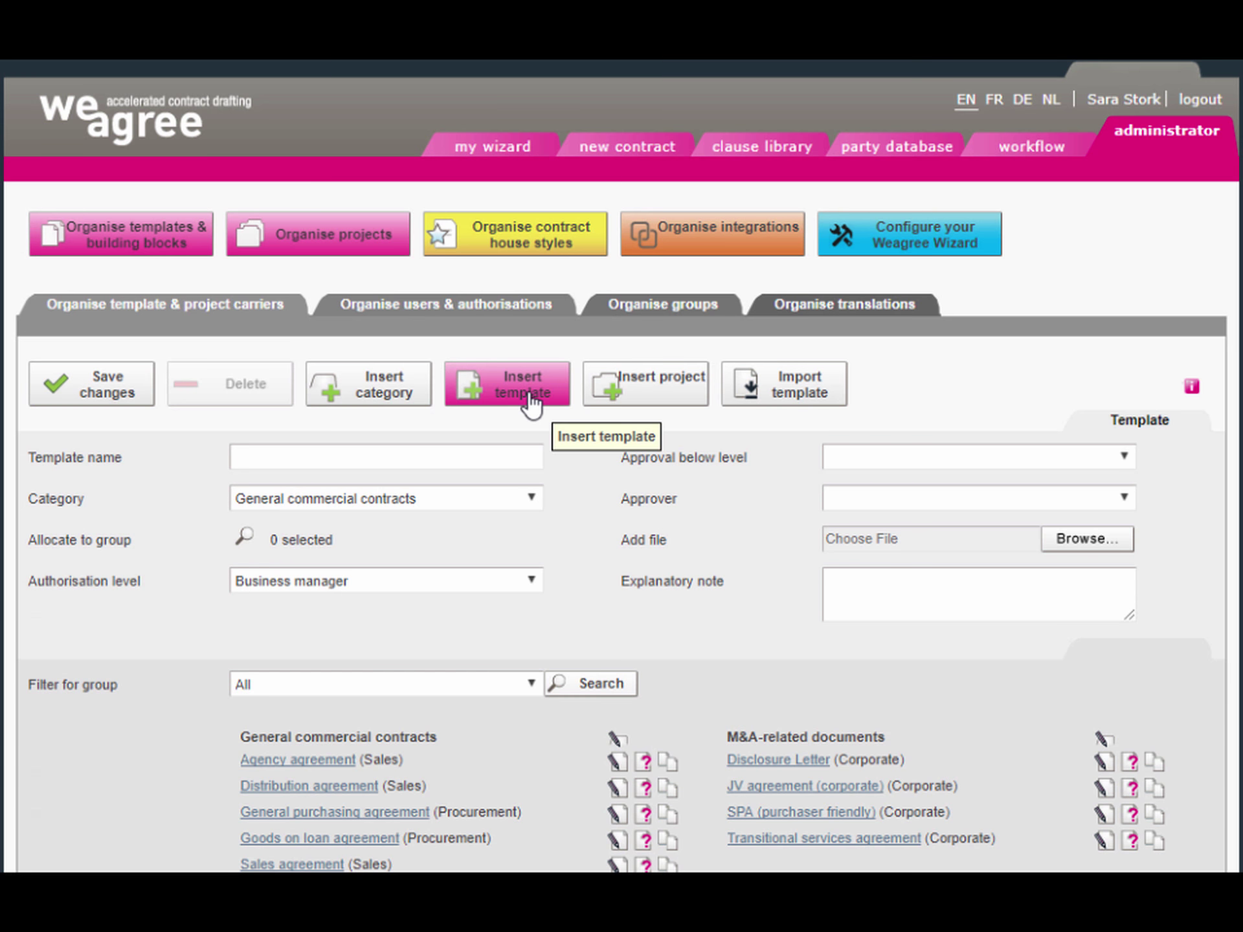
# Open the Insert template form in the administrator page, with its Automated import option.
pyautogui.click(528, 395)
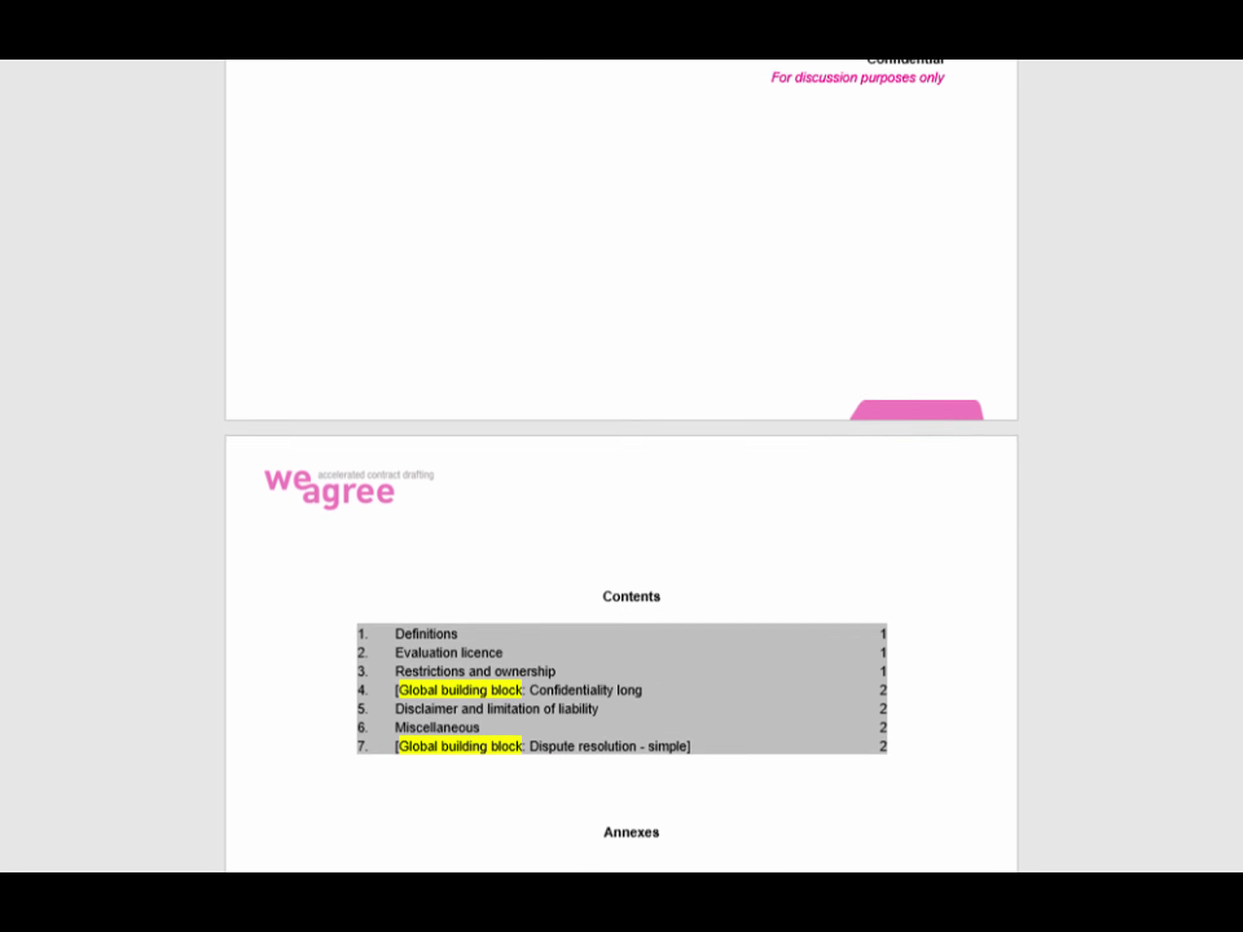
pyautogui.scroll(-15, 621, 453)
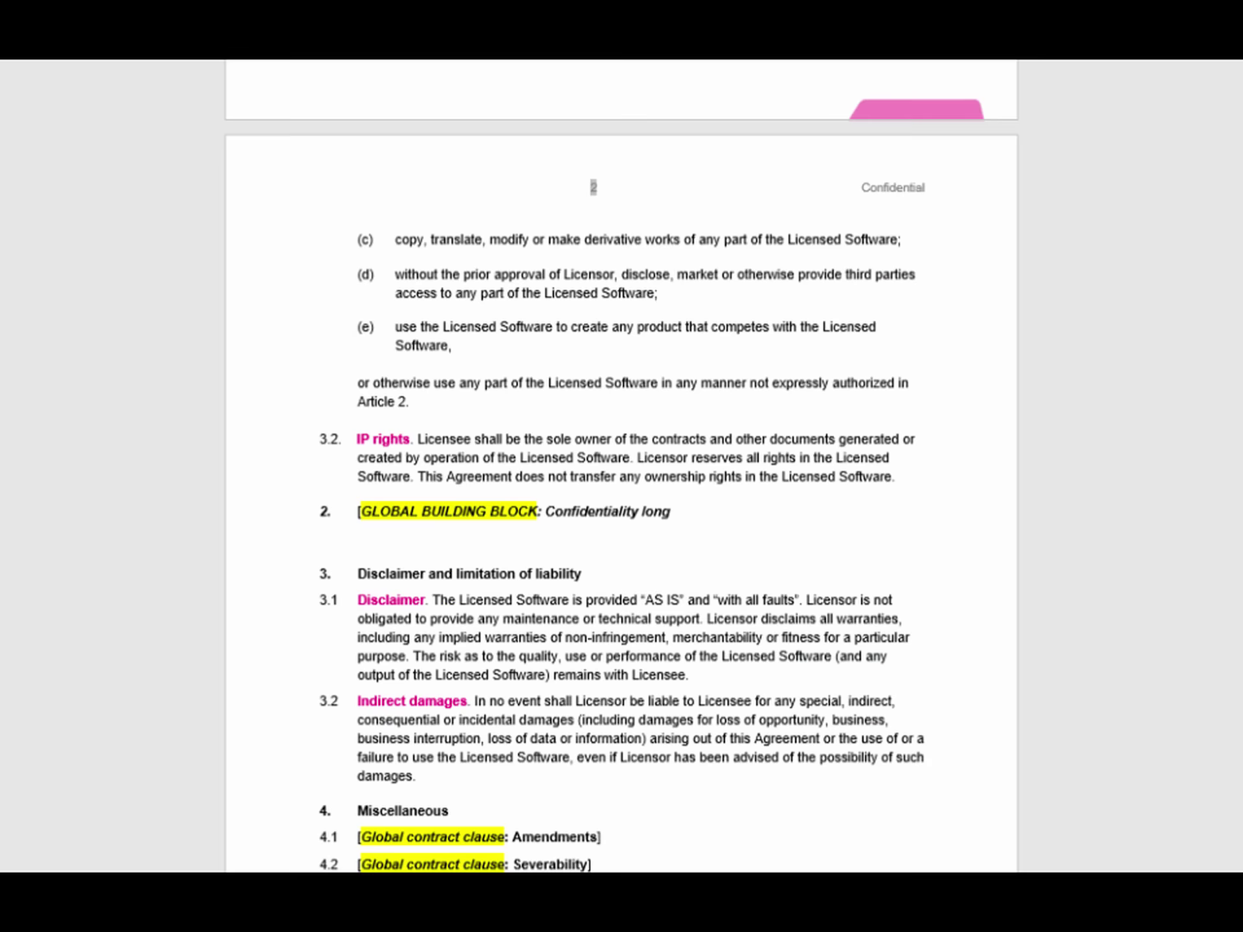
# Review the Word contract from Contents to the signature block, with formatting marks shown.
pyautogui.scroll(3, 621, 466)
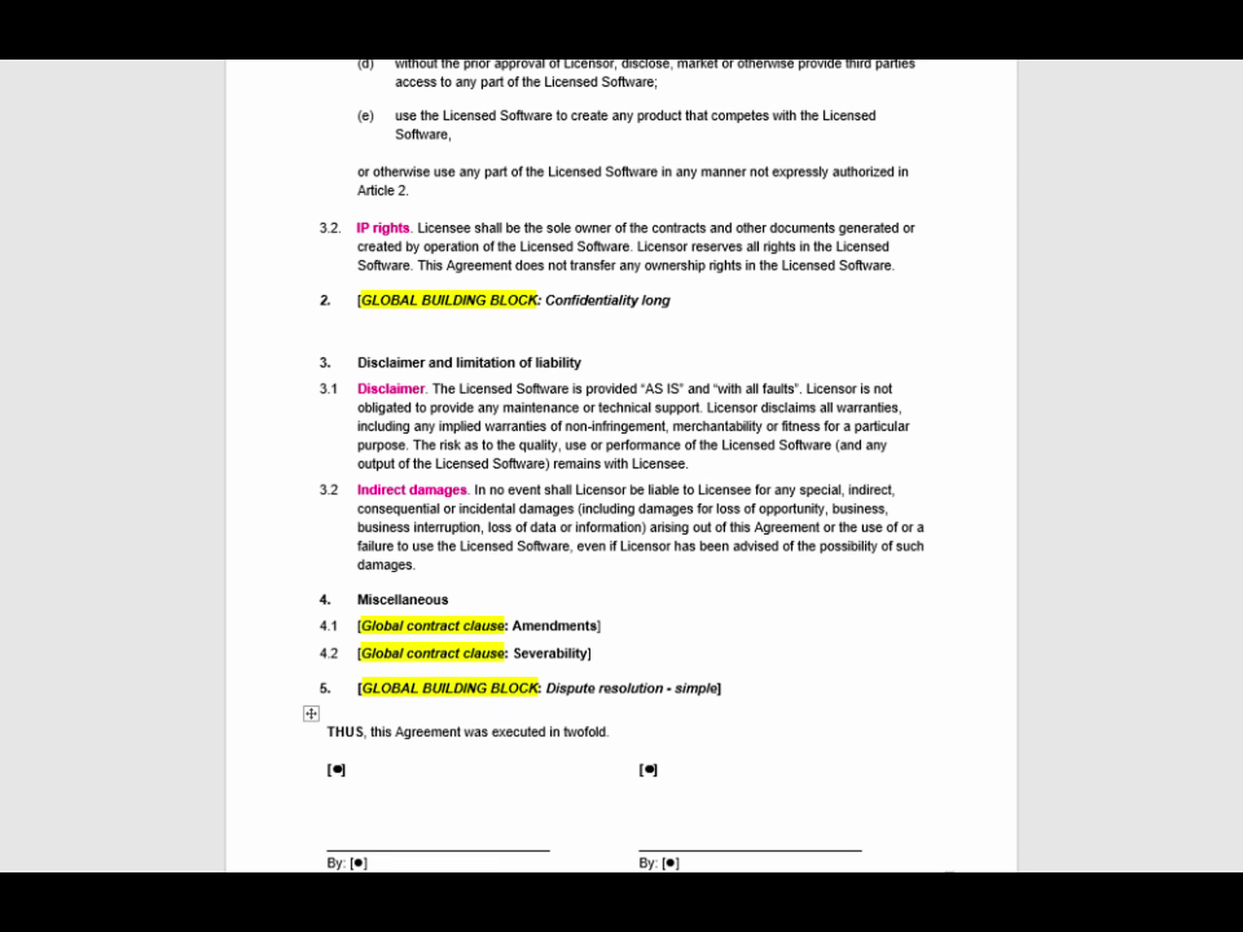
pyautogui.scroll(10, 136, 398)
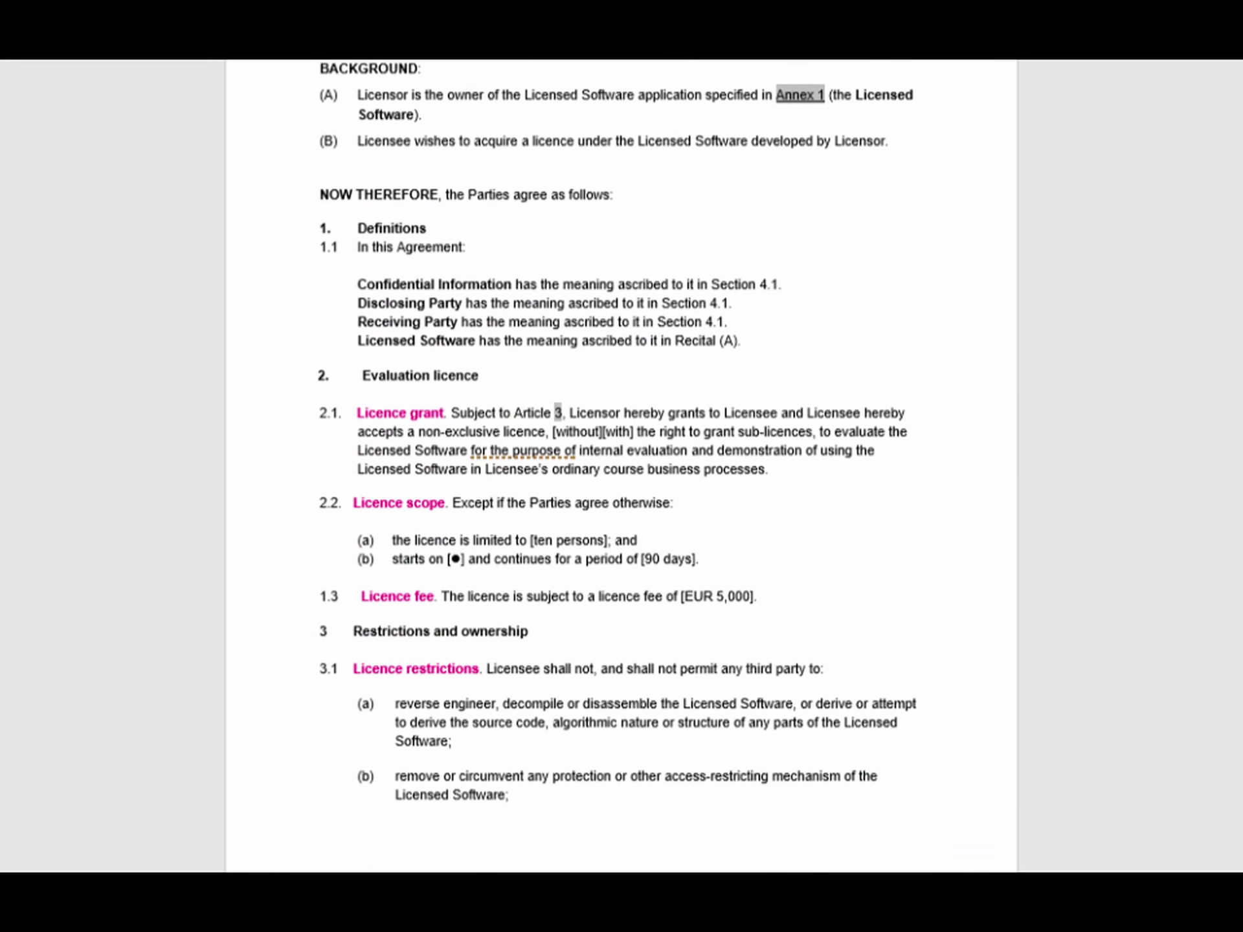
pyautogui.hotkey('ctrl', 'shift', '8')
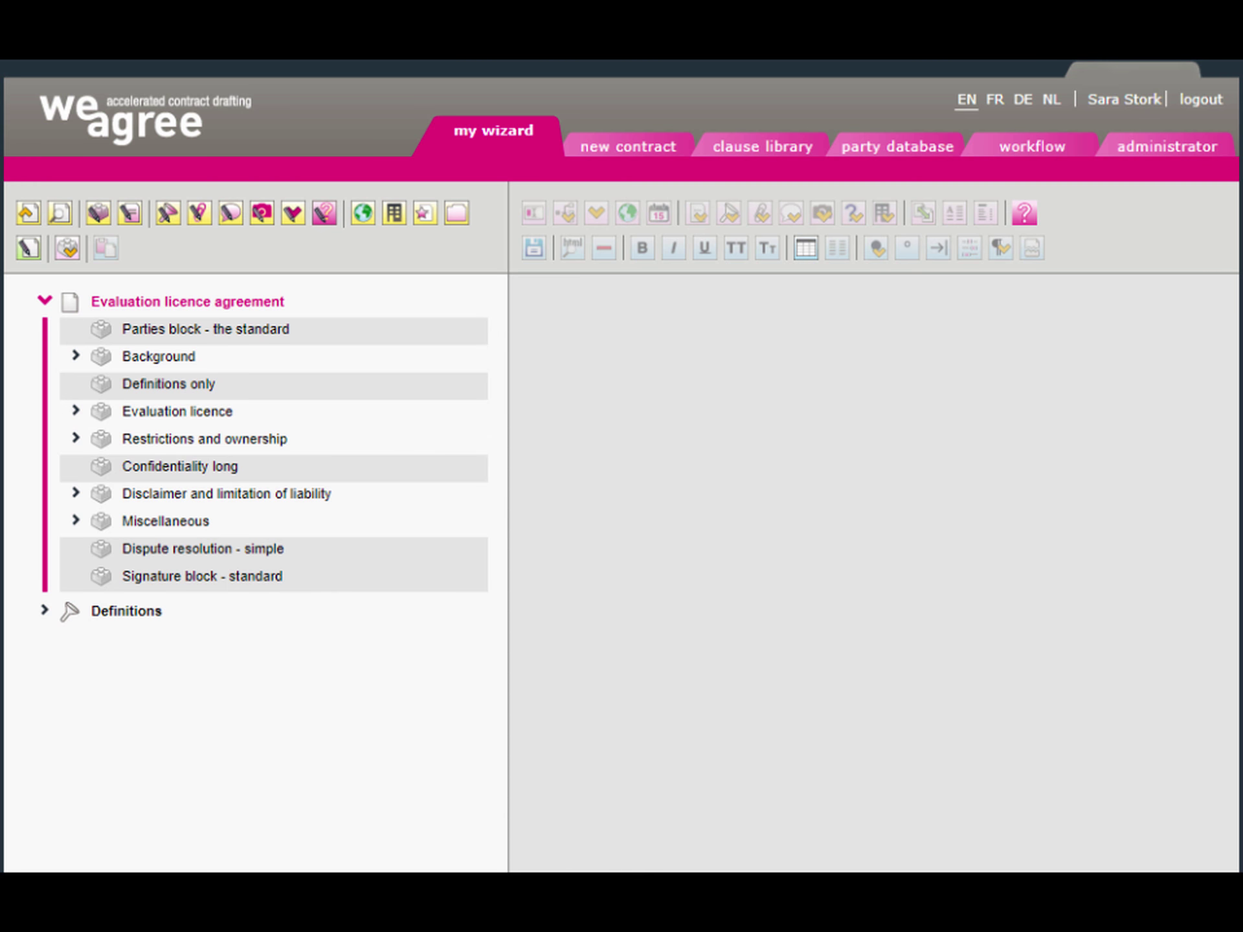
# Open Edit the template settings for the Evaluation licence agreement to see the Cover page and TOC options.
pyautogui.click(30, 250)
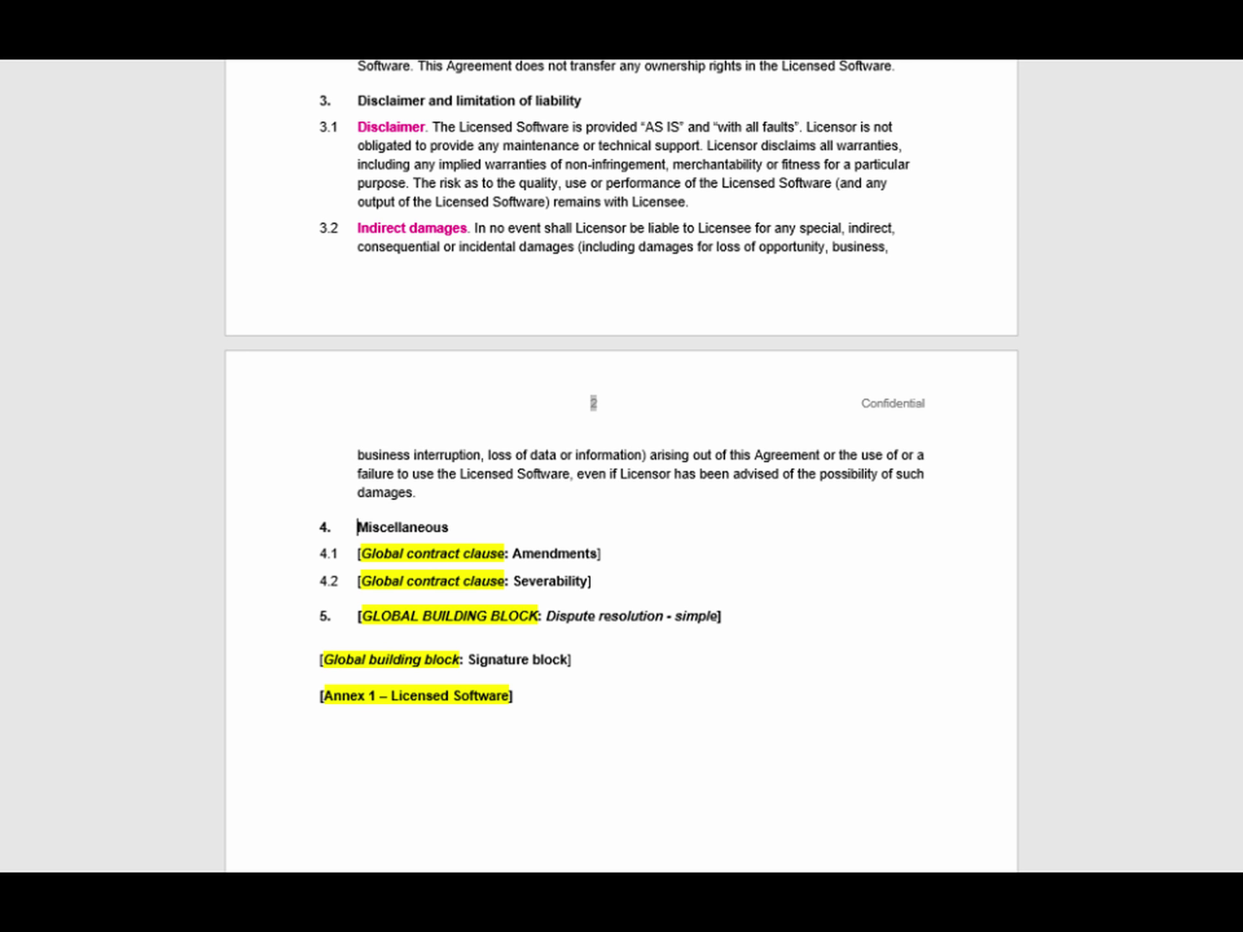
# Delete the Word text from clause 4.1 through the Annex 1 line, then return to the top.
pyautogui.press('Down')
pyautogui.hotkey('shift', 'Down')
pyautogui.hotkey('shift', 'Down')
pyautogui.hotkey('shift', 'Down')
pyautogui.hotkey('shift', 'Down')
pyautogui.hotkey('shift', 'Down')
pyautogui.hotkey('shift', 'Down')
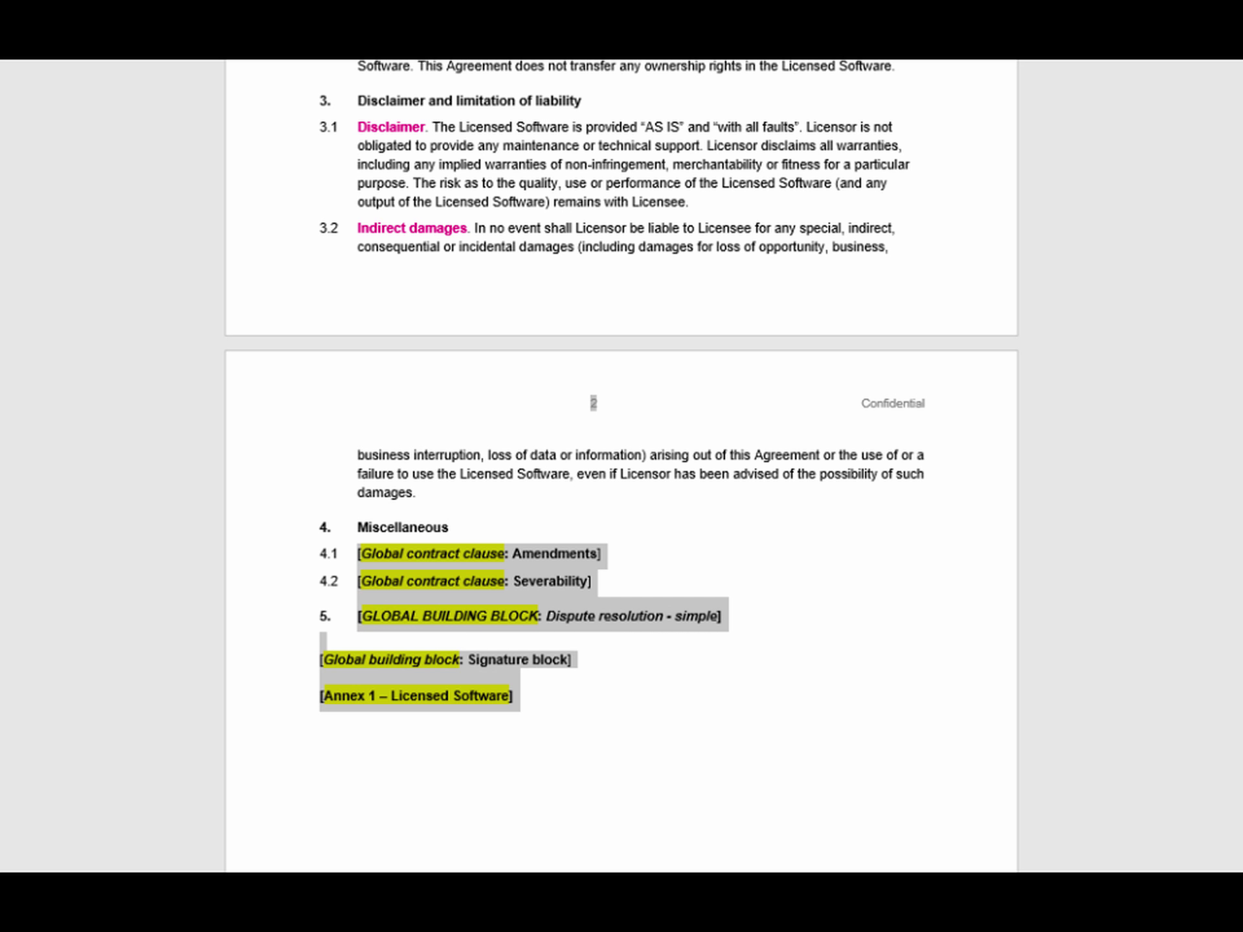
pyautogui.press('Delete')
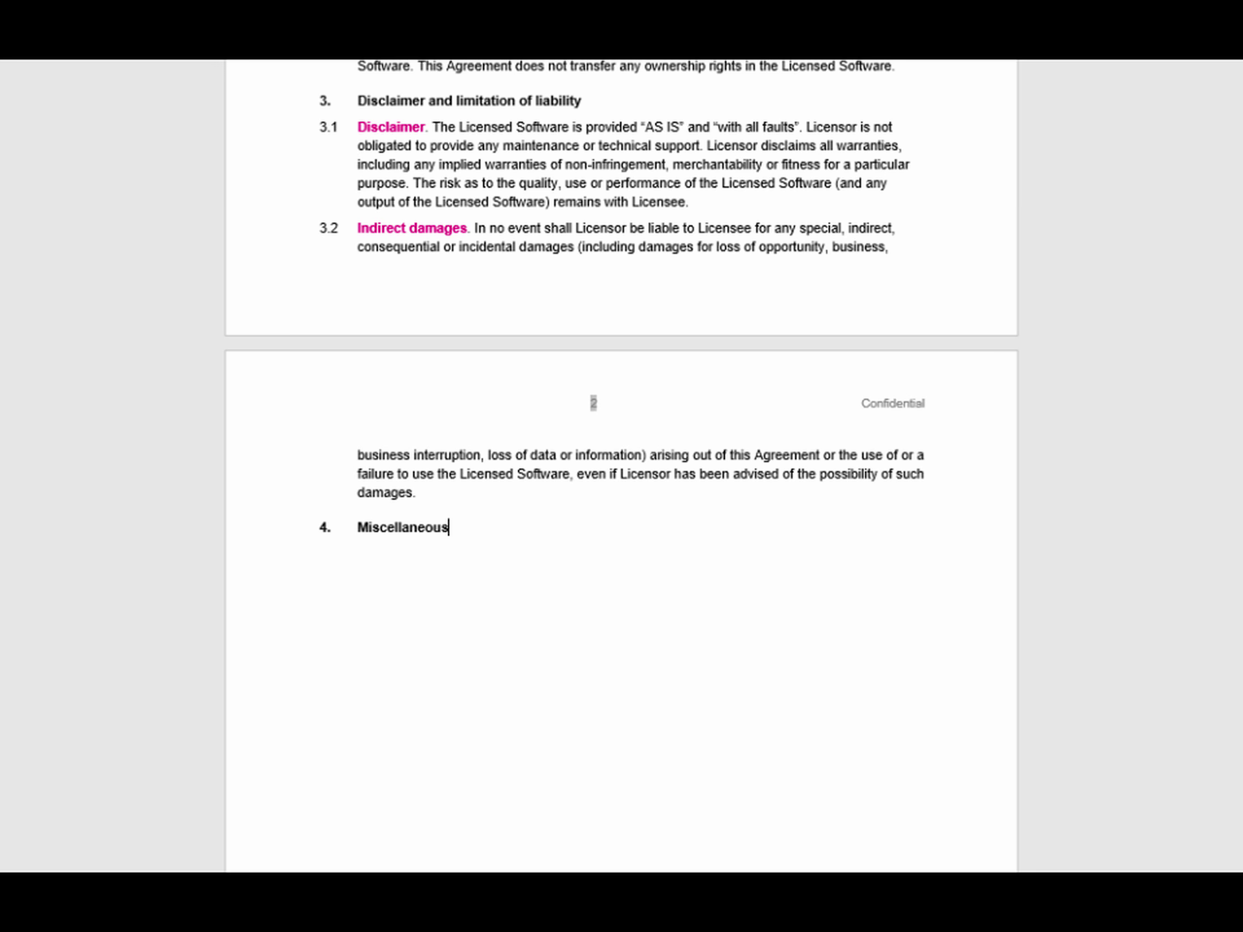
pyautogui.scroll(5, 622, 466)
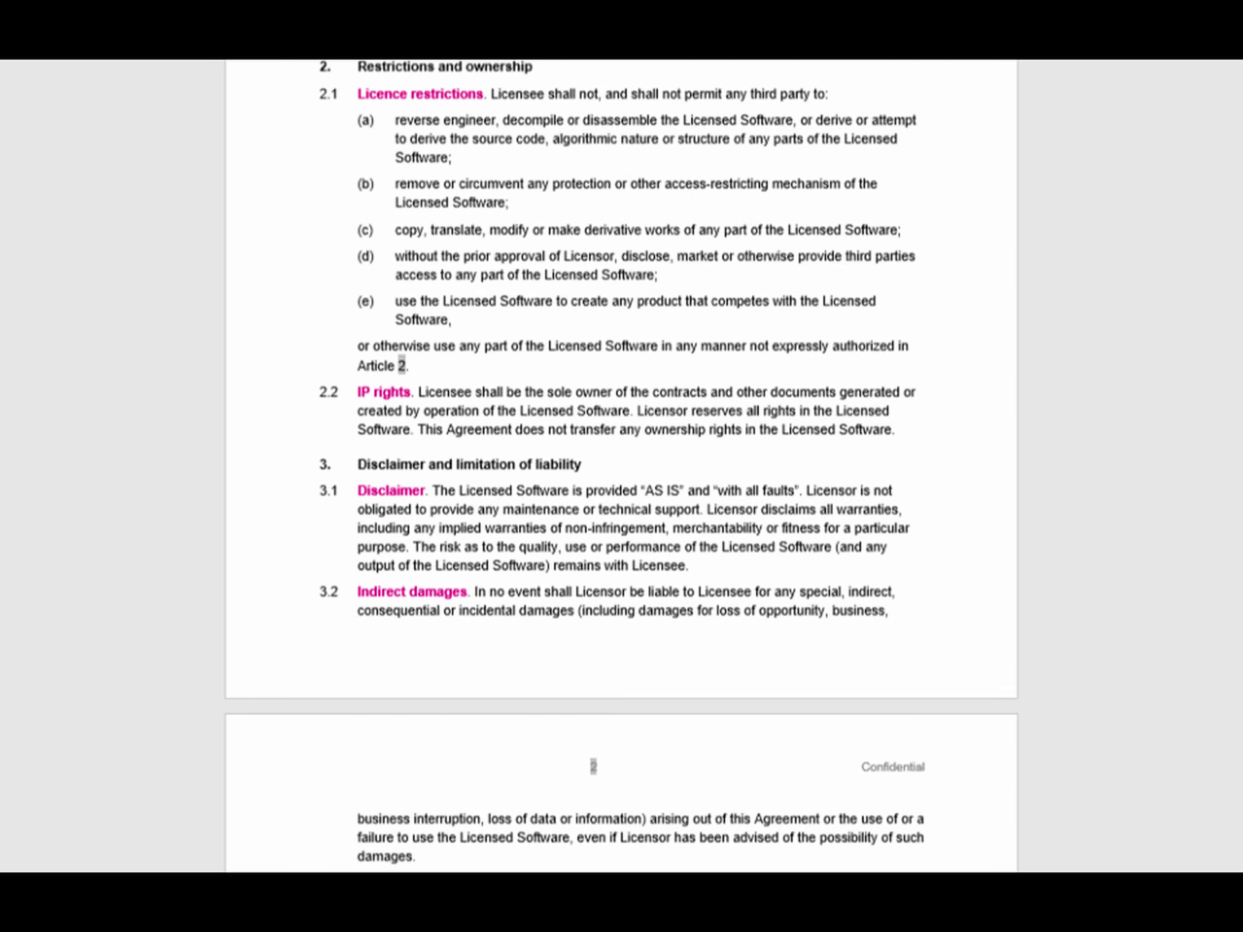
pyautogui.scroll(6, 622, 466)
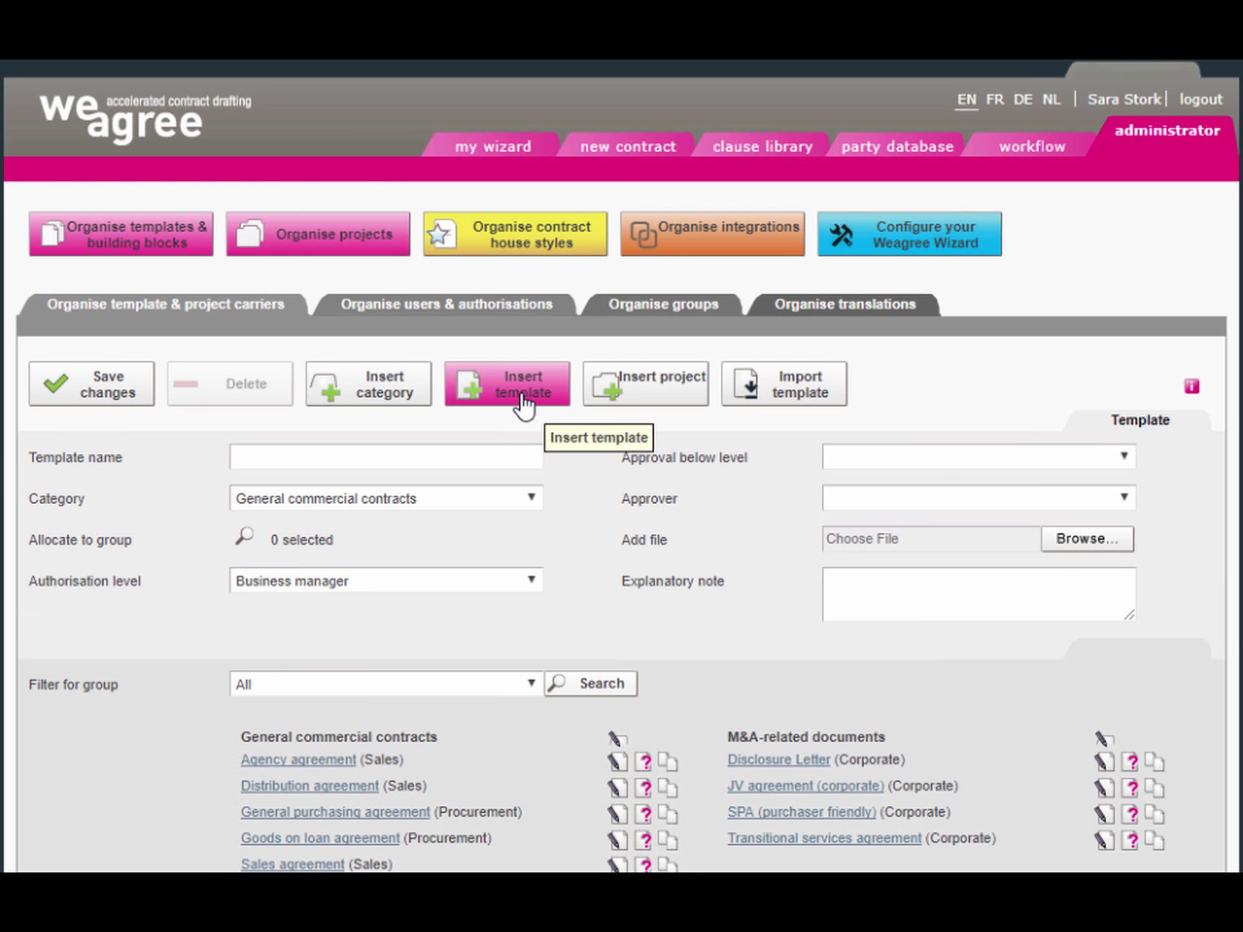
# Start a new template named 'Evaluation licence agreement' in the IP-related contracts category.
pyautogui.click(522, 395)
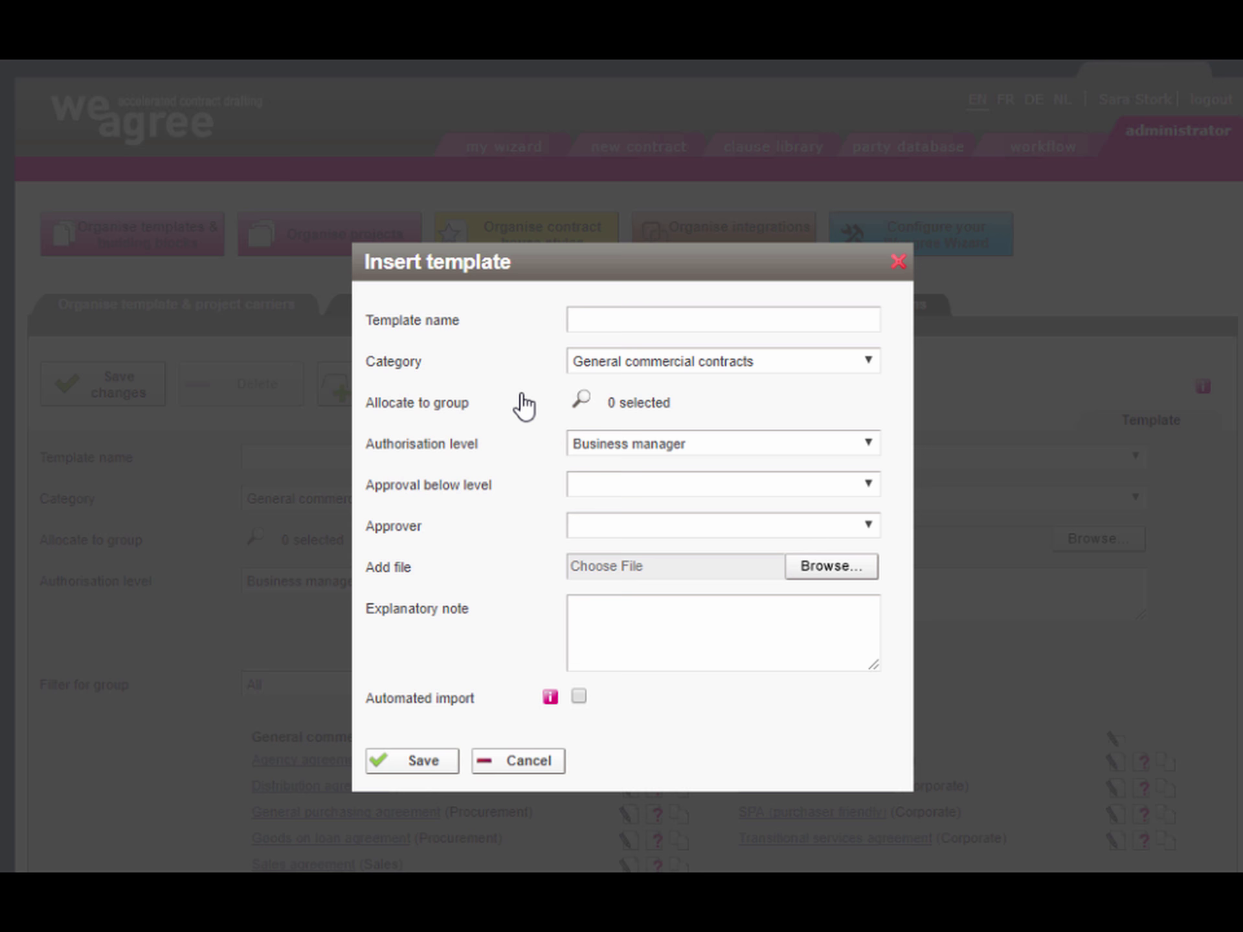
pyautogui.write('Evaluation licence agreement')
pyautogui.click(593, 361)
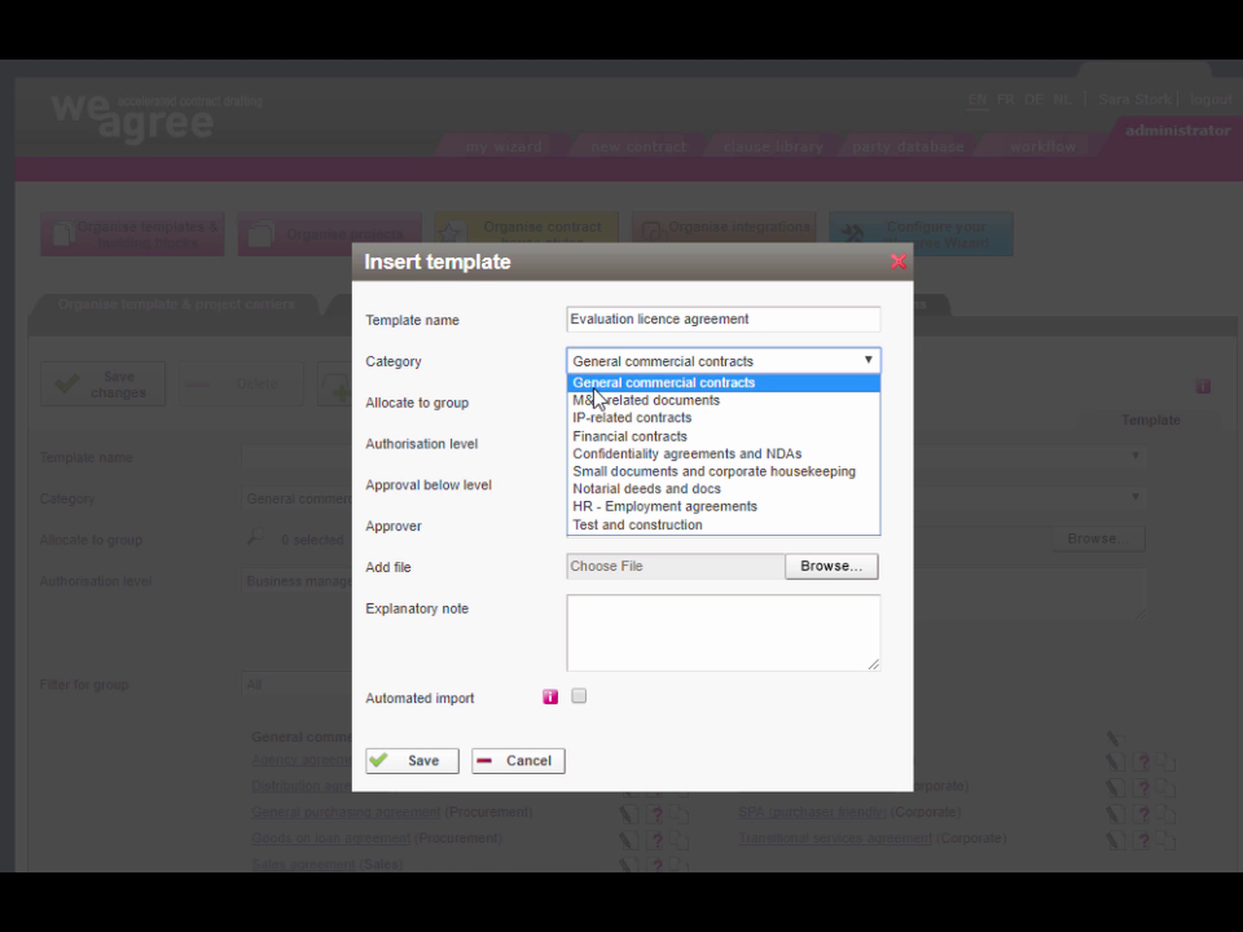
pyautogui.click(592, 415)
# Allocate the new template to the Under construction group.
pyautogui.click(581, 399)
pyautogui.moveTo(864, 516); pyautogui.dragTo(845, 623)
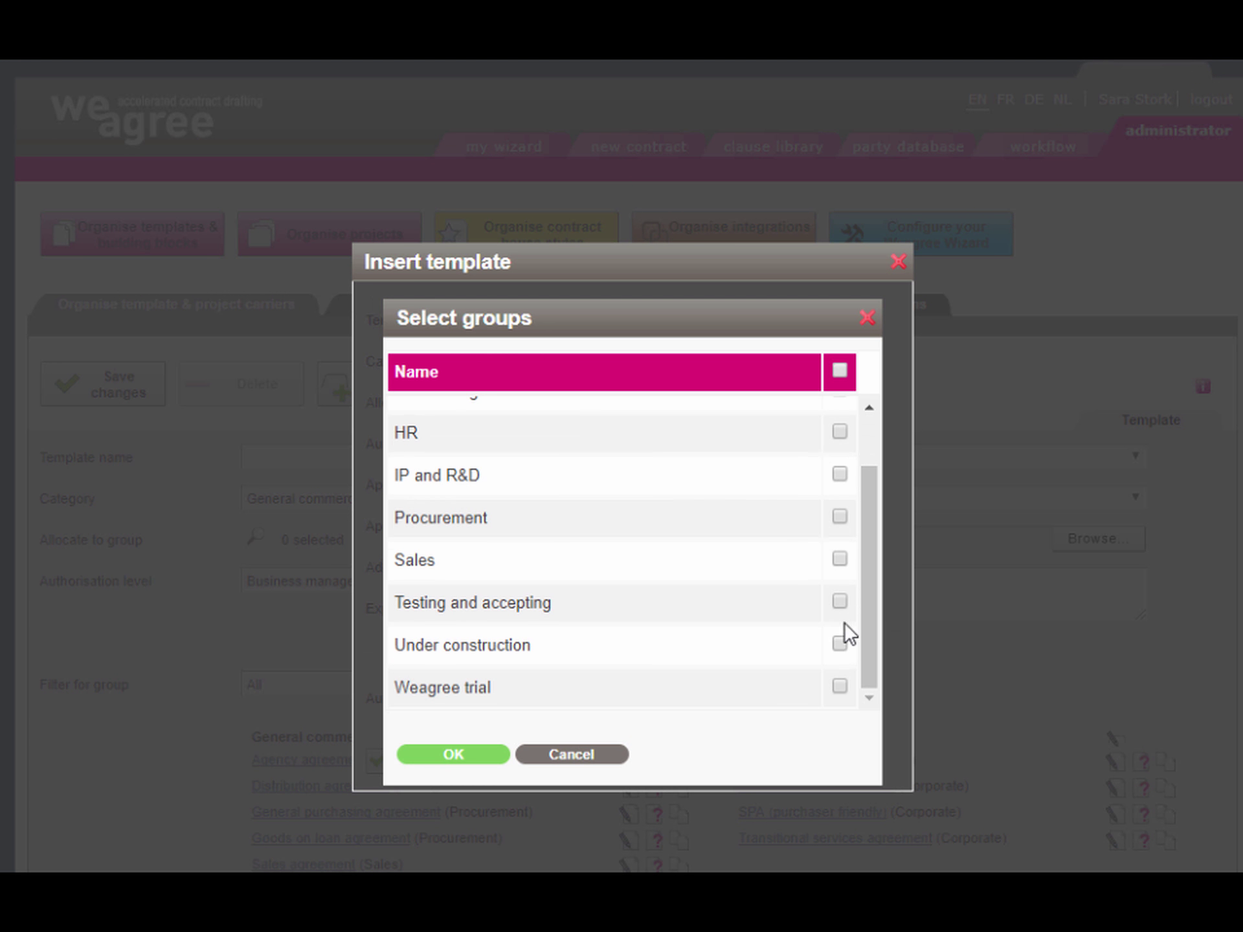
pyautogui.click(840, 645)
pyautogui.click(459, 757)
# Attach the model contract file, add the software-evaluation explanatory note, and enable automated import.
pyautogui.click(831, 567)
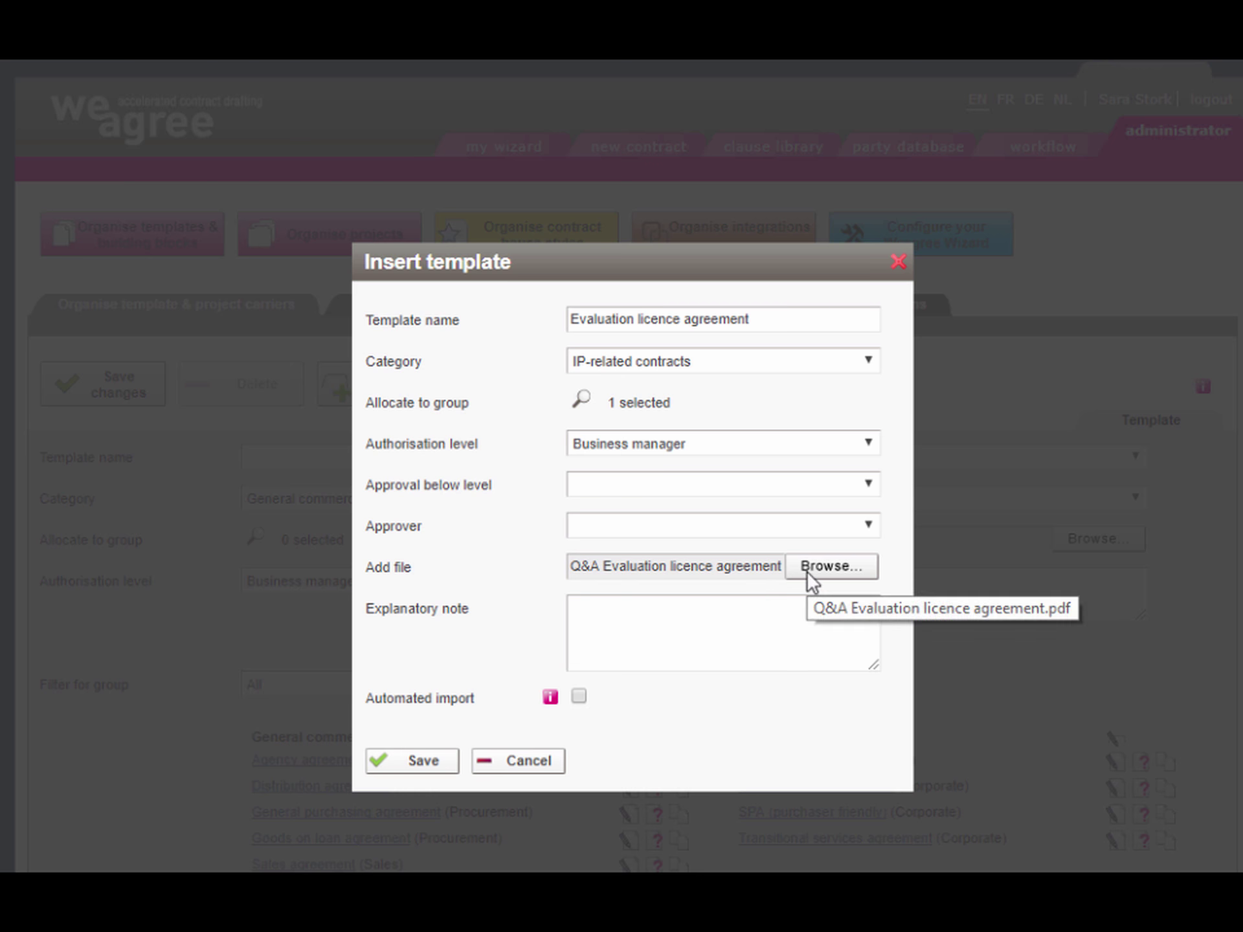
pyautogui.click(751, 652)
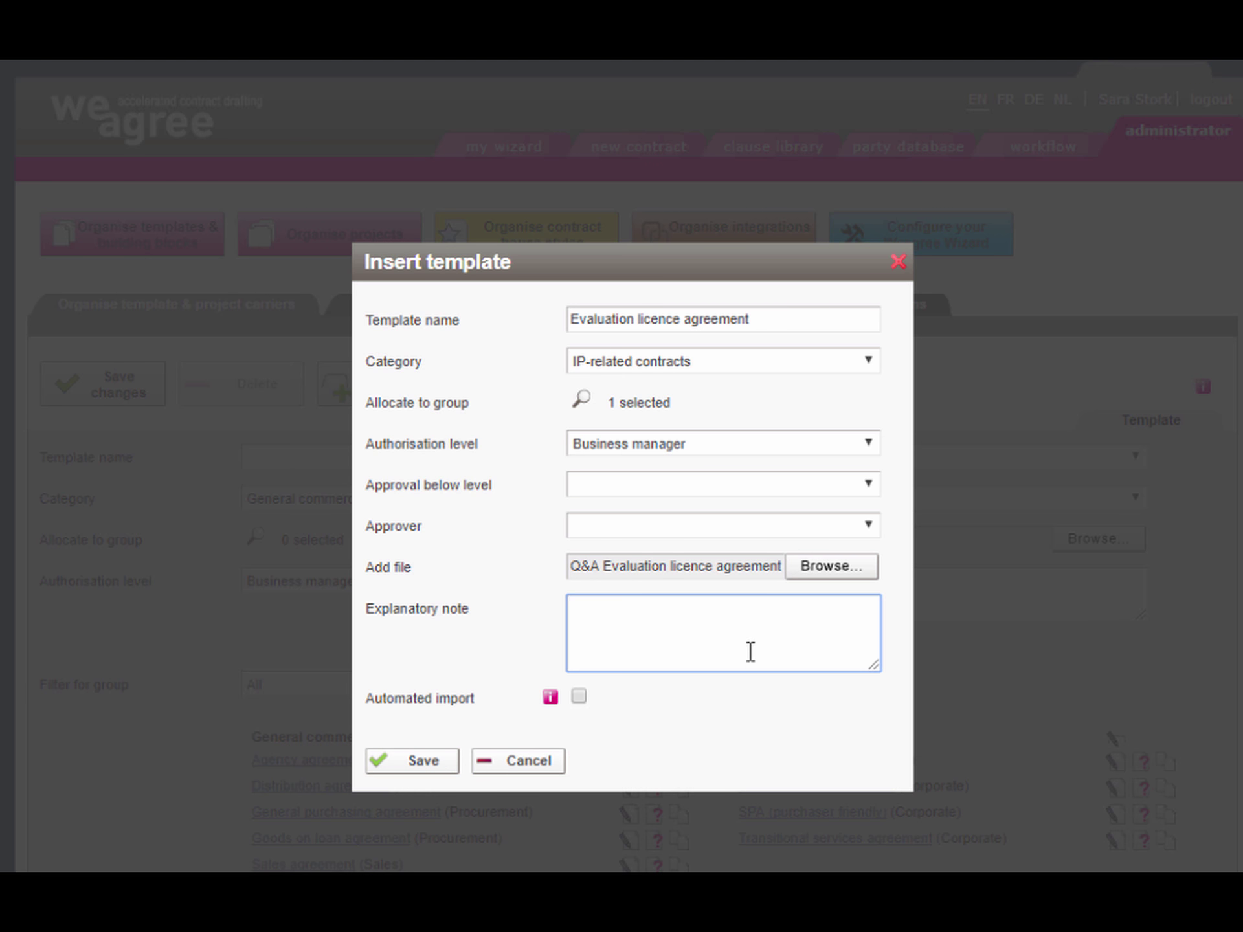
pyautogui.write('This Evaluation licence agreement is used for evaluating a software application')
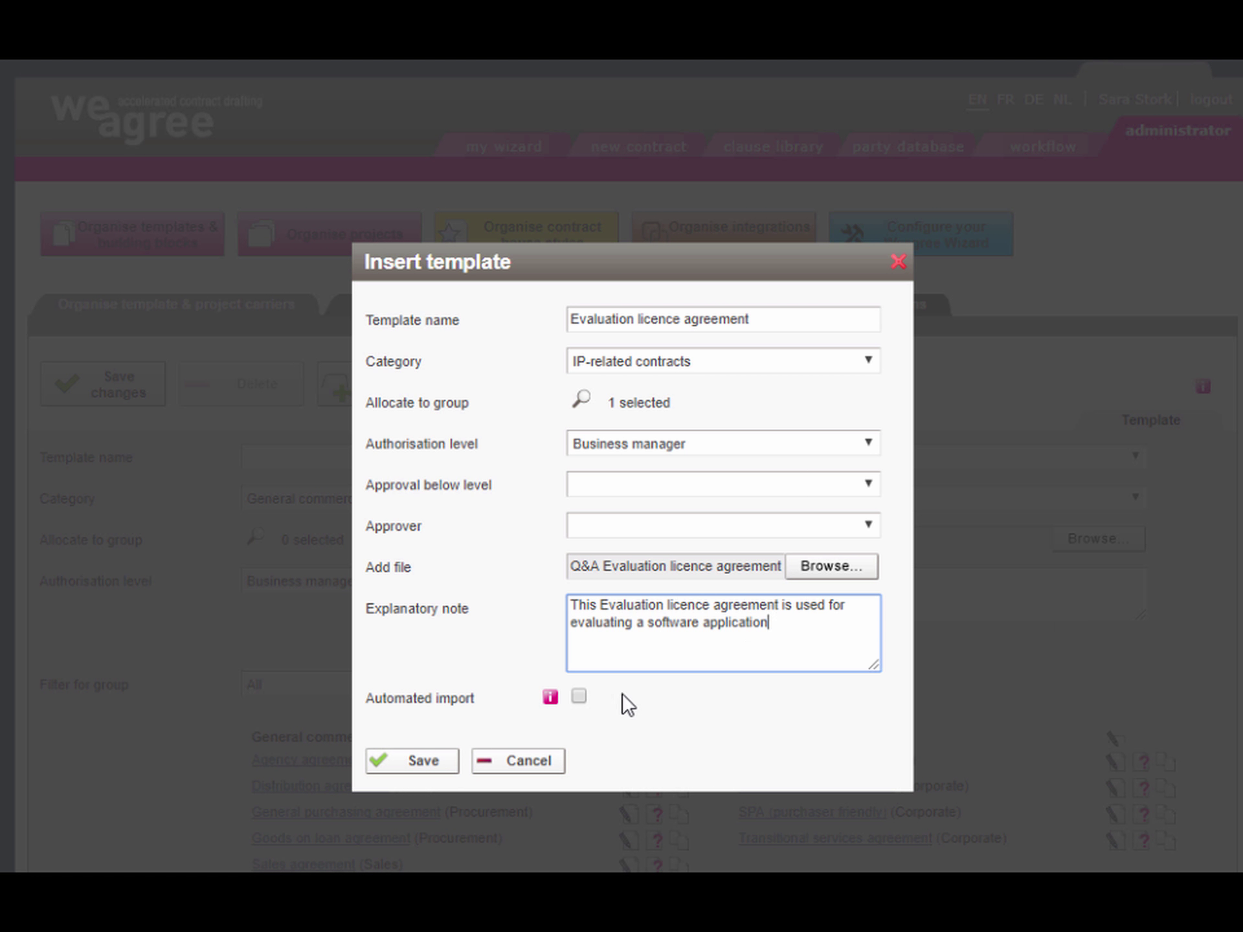
pyautogui.click(580, 696)
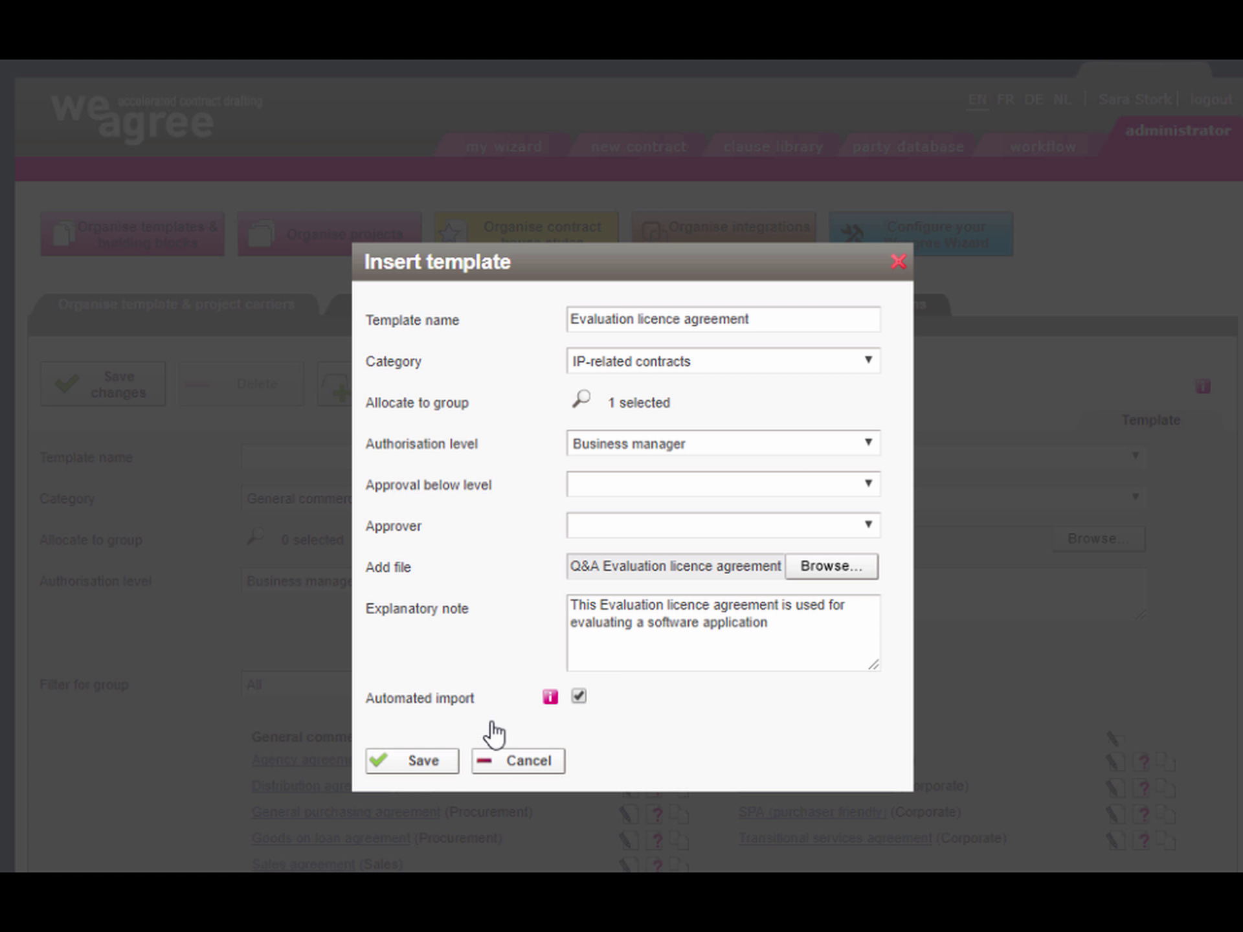
# Save the template and read the chosen Word file into separate sections.
pyautogui.click(420, 762)
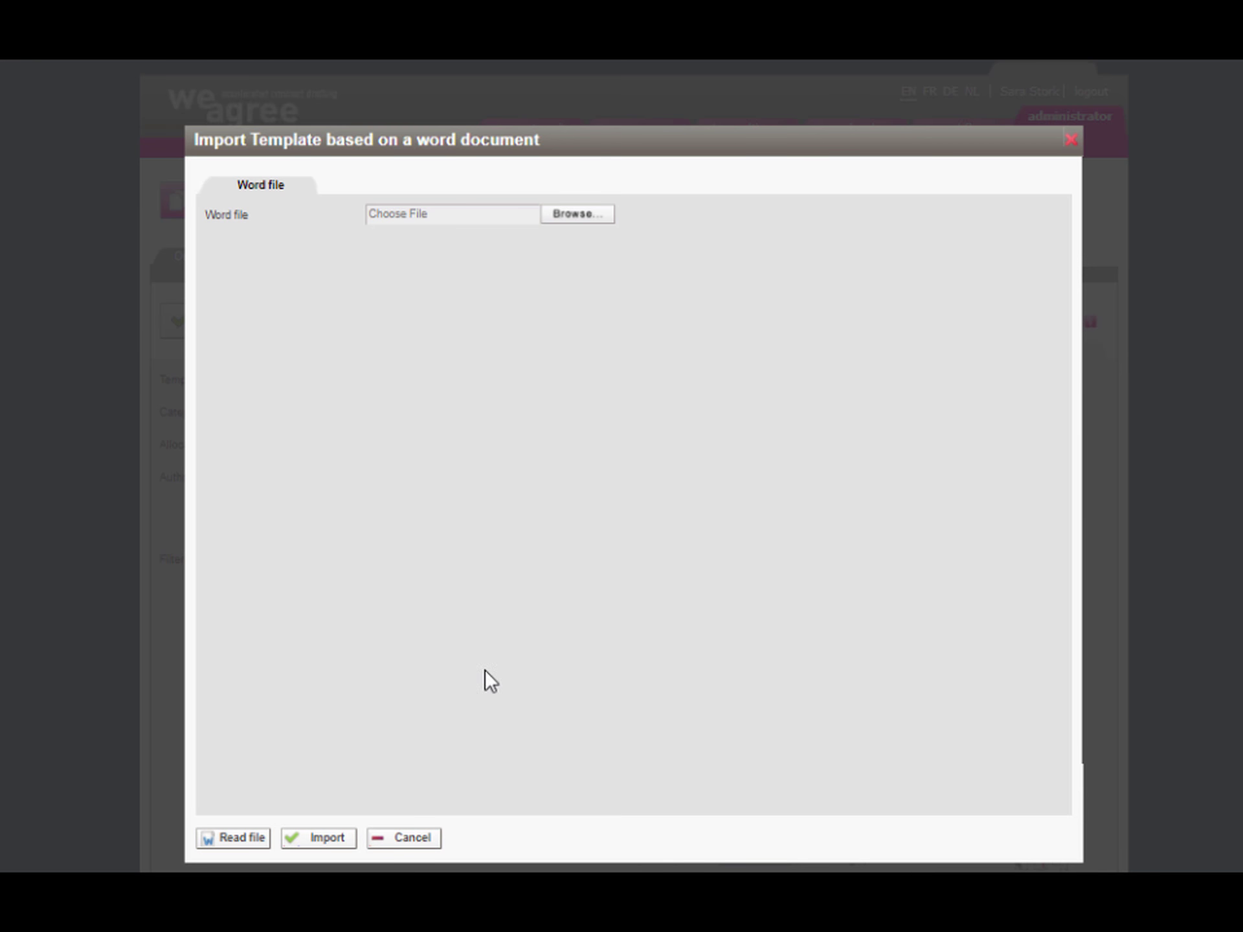
pyautogui.click(563, 212)
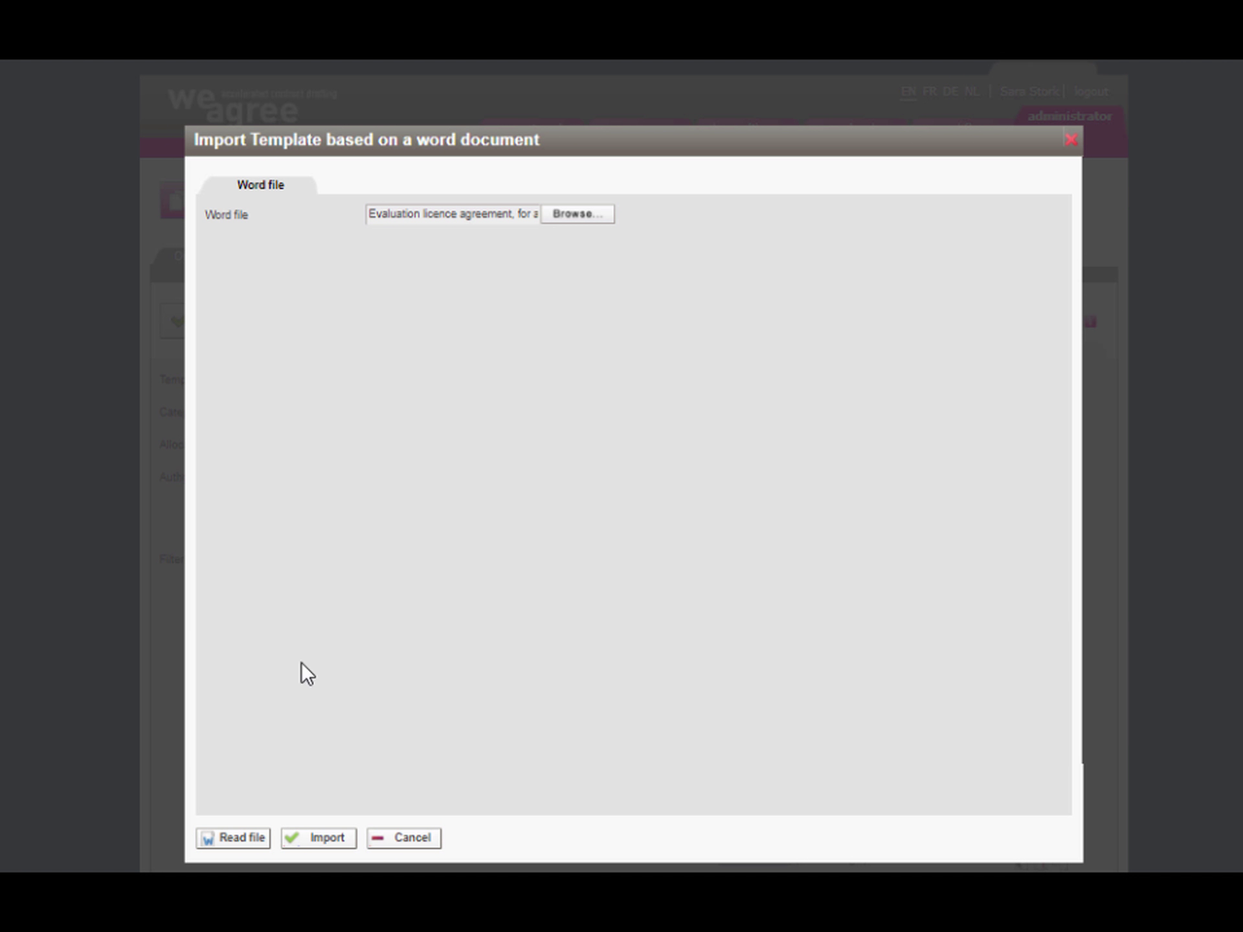
pyautogui.click(242, 838)
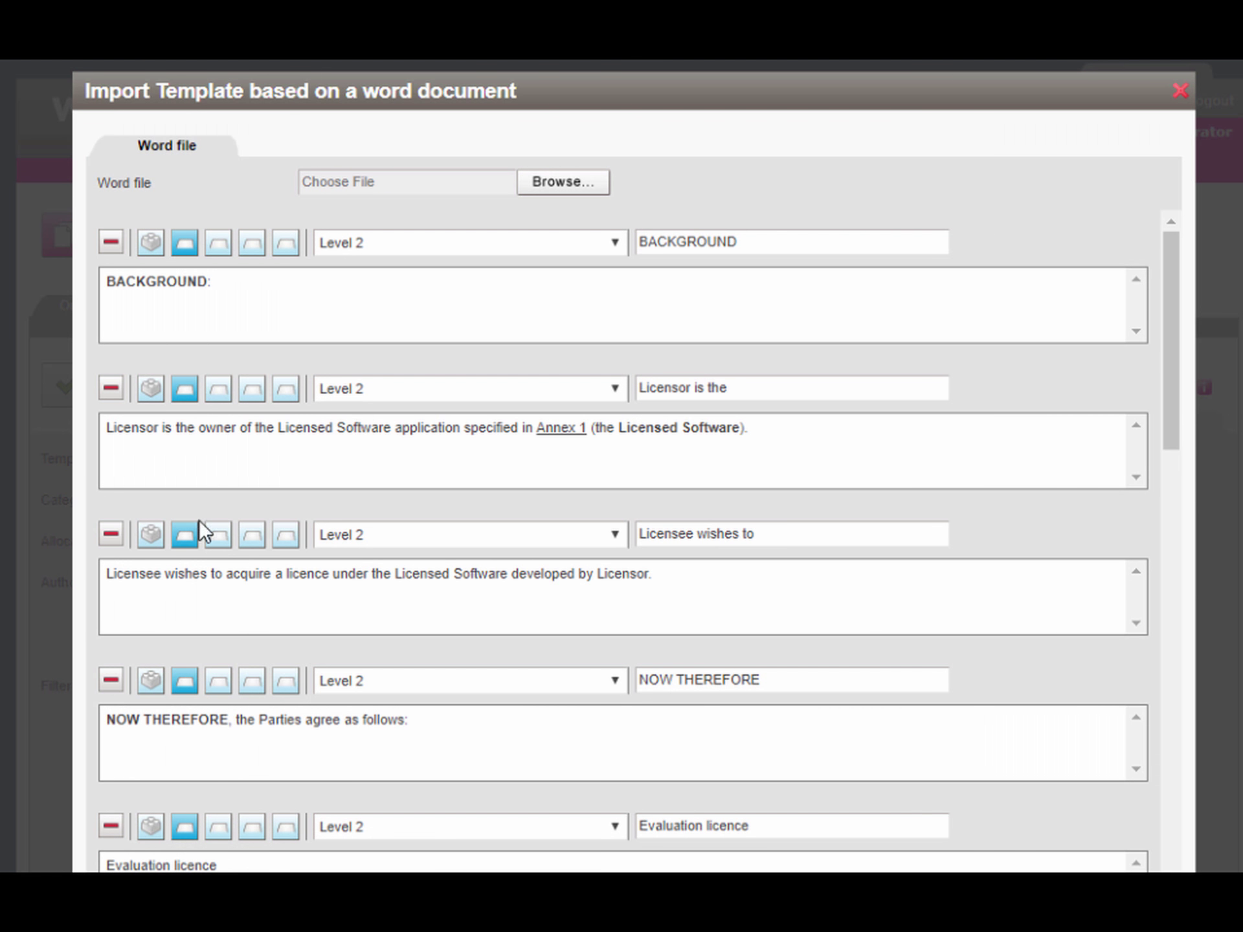
# Make BACKGROUND its own block, styled body text with space after, named 'Background'.
pyautogui.click(150, 243)
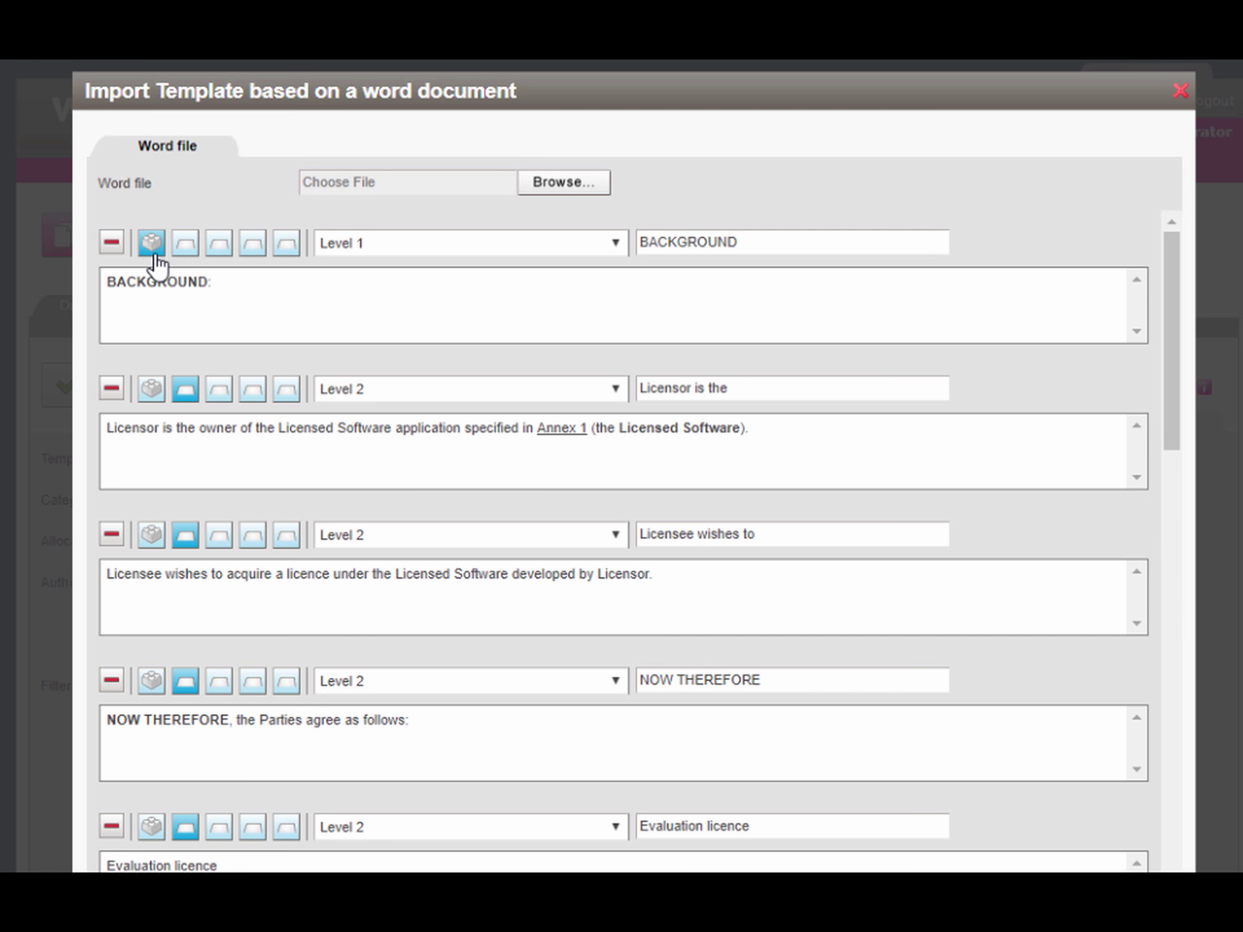
pyautogui.click(621, 243)
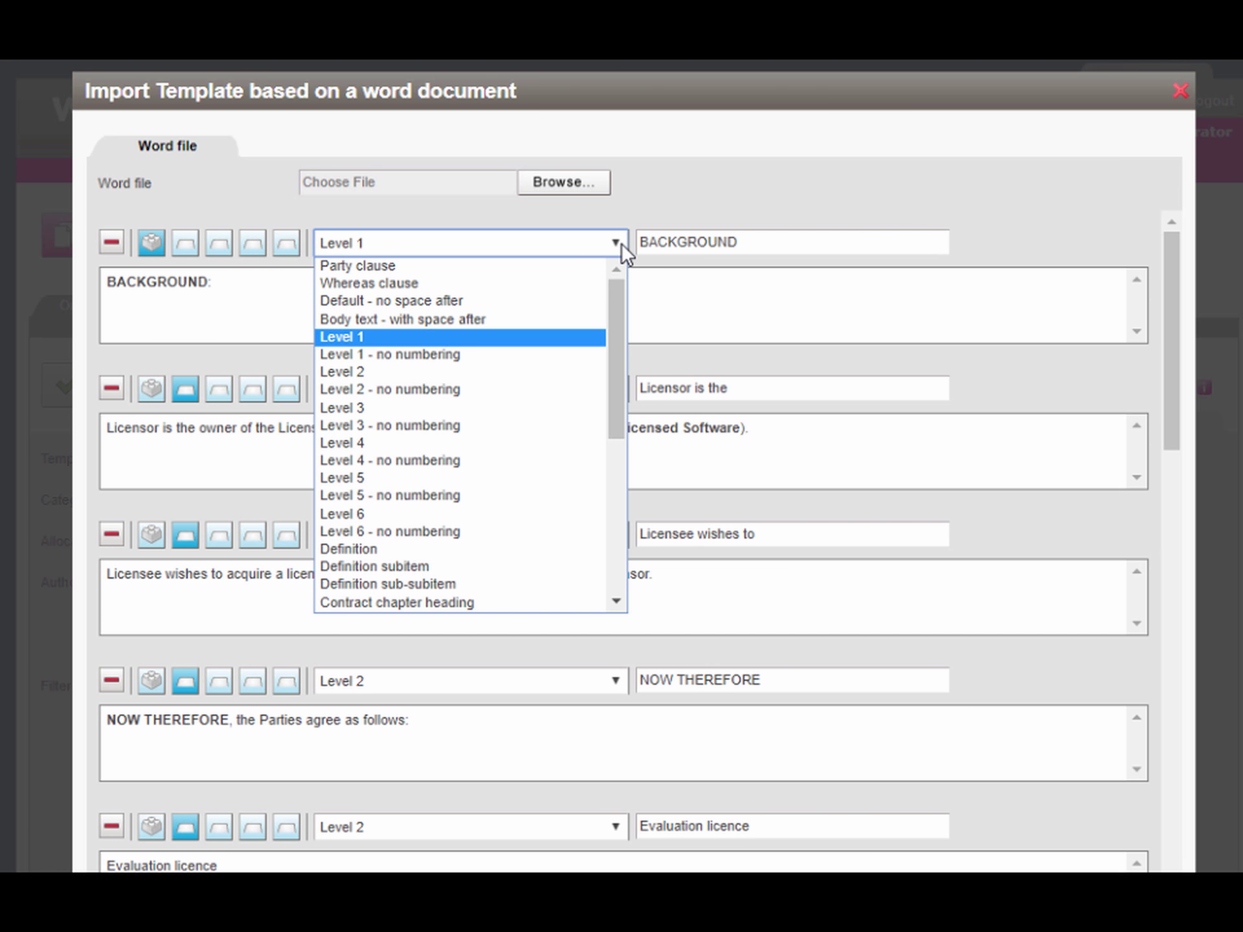
pyautogui.click(573, 317)
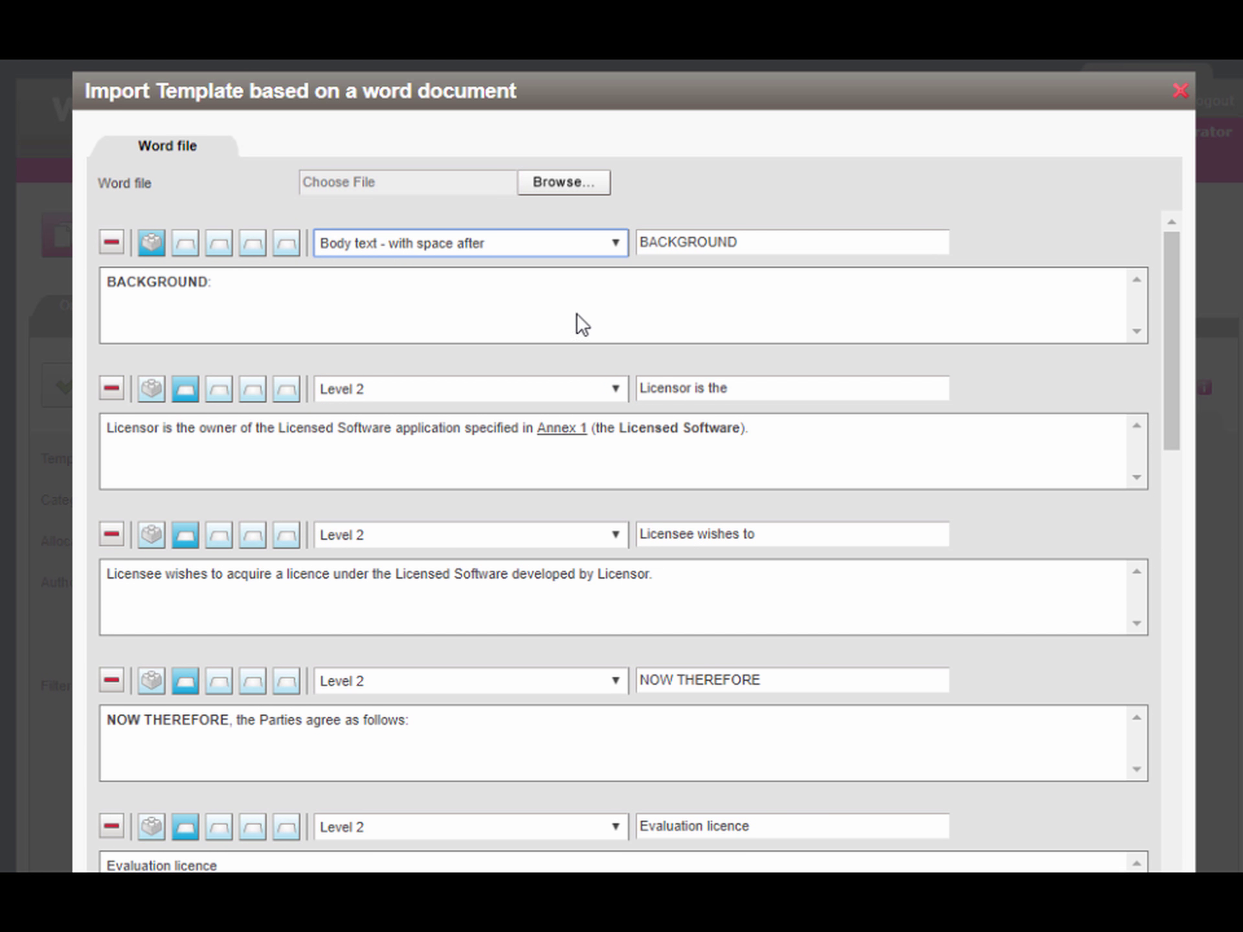
pyautogui.click(769, 242)
pyautogui.hotkey('ctrl', 'a')
pyautogui.write('Background')
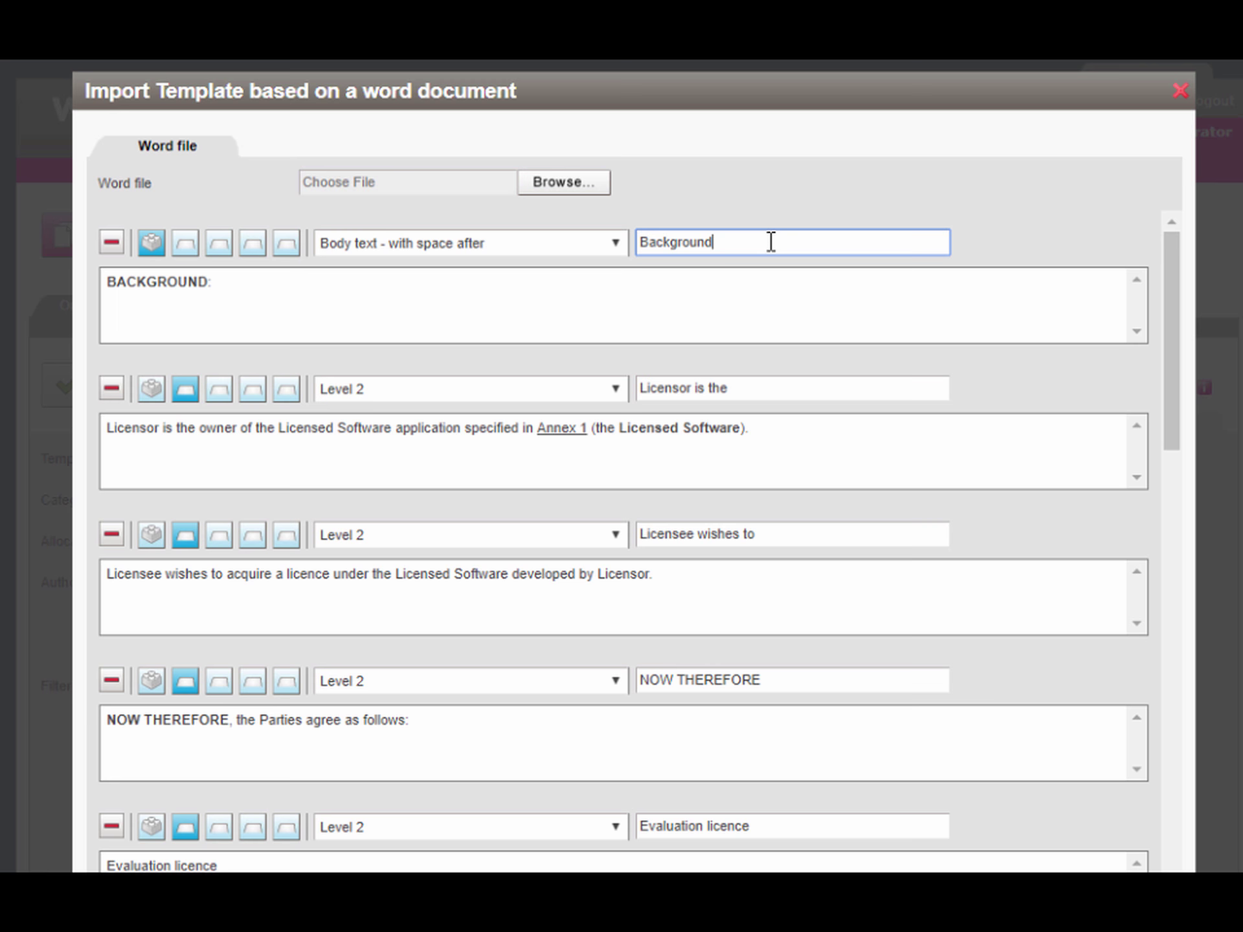
# Make the Licensor recital a Whereas clause named 'Ownership'.
pyautogui.click(616, 388)
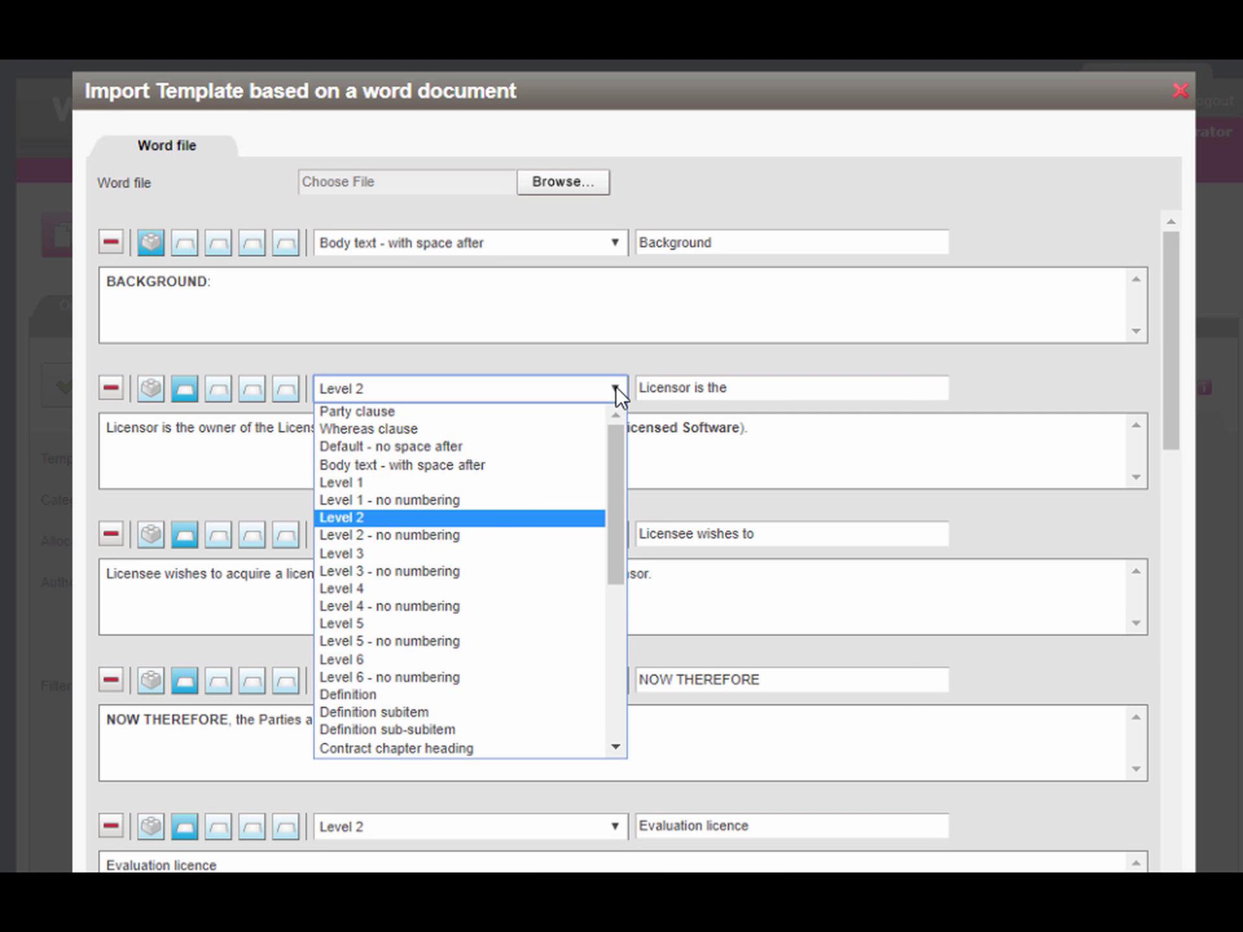
pyautogui.click(589, 428)
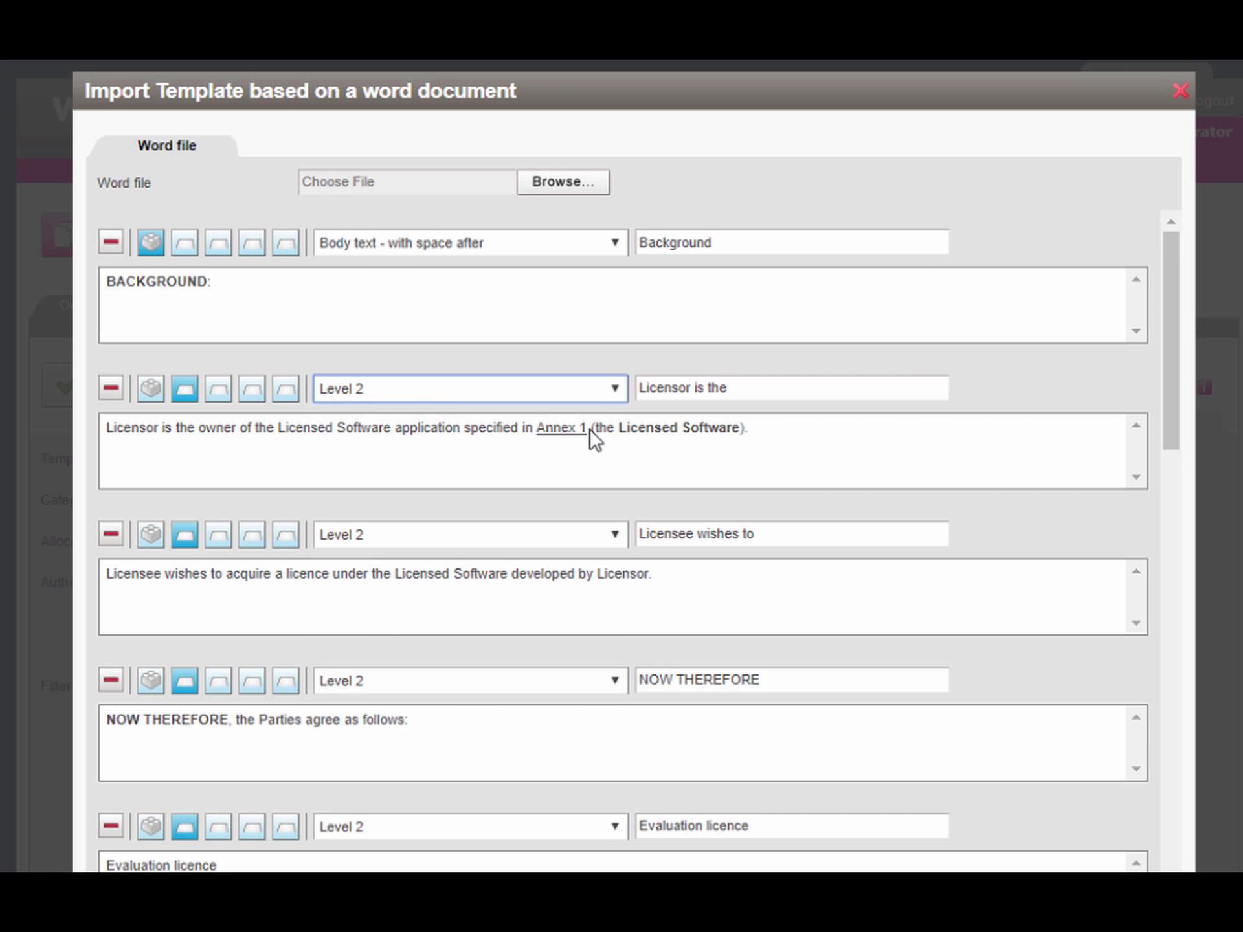
pyautogui.click(764, 389)
pyautogui.hotkey('ctrl', 'a')
pyautogui.write('Ownership')
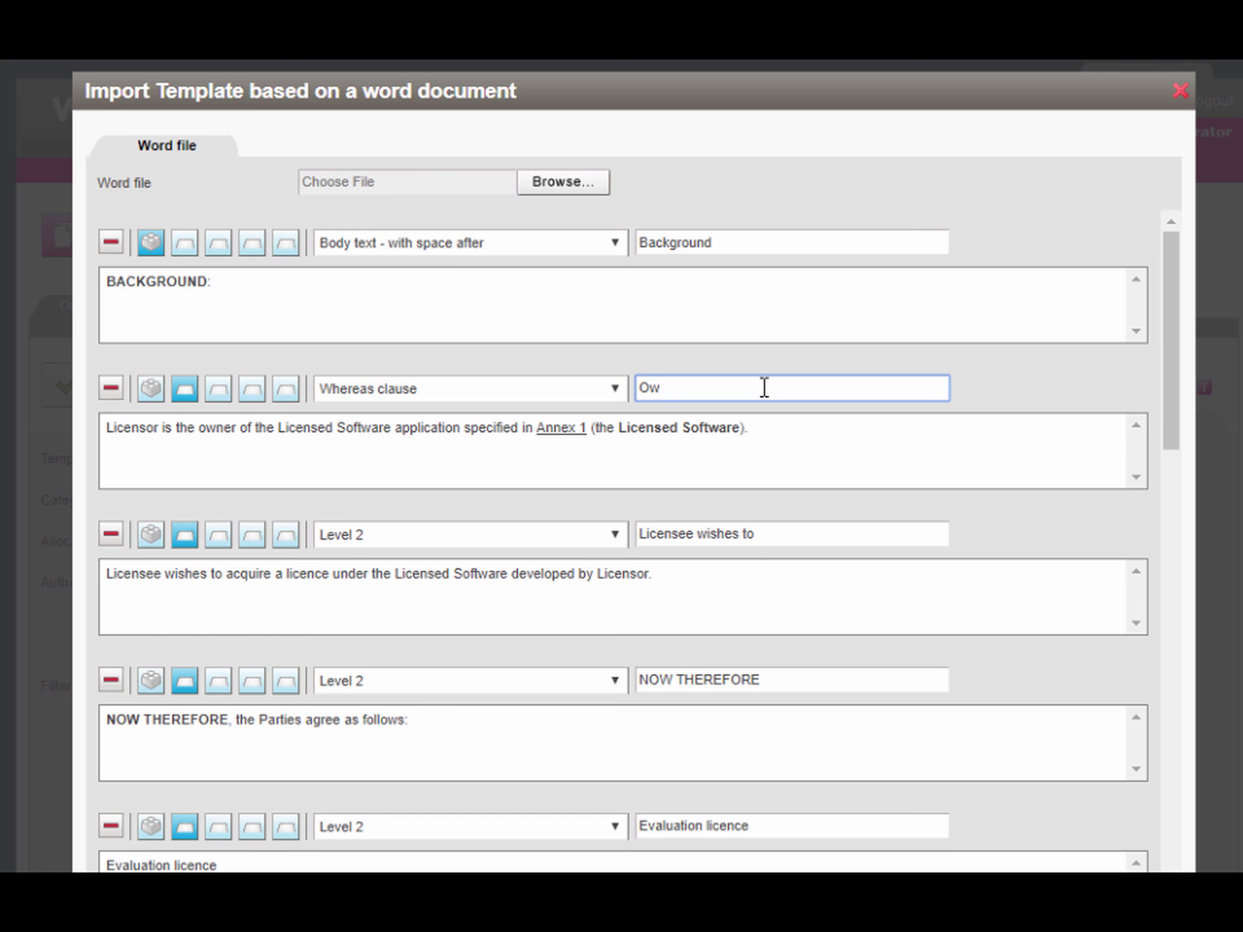
# Make the Licensee paragraph a Whereas clause named 'Licence acquisition'.
pyautogui.click(613, 537)
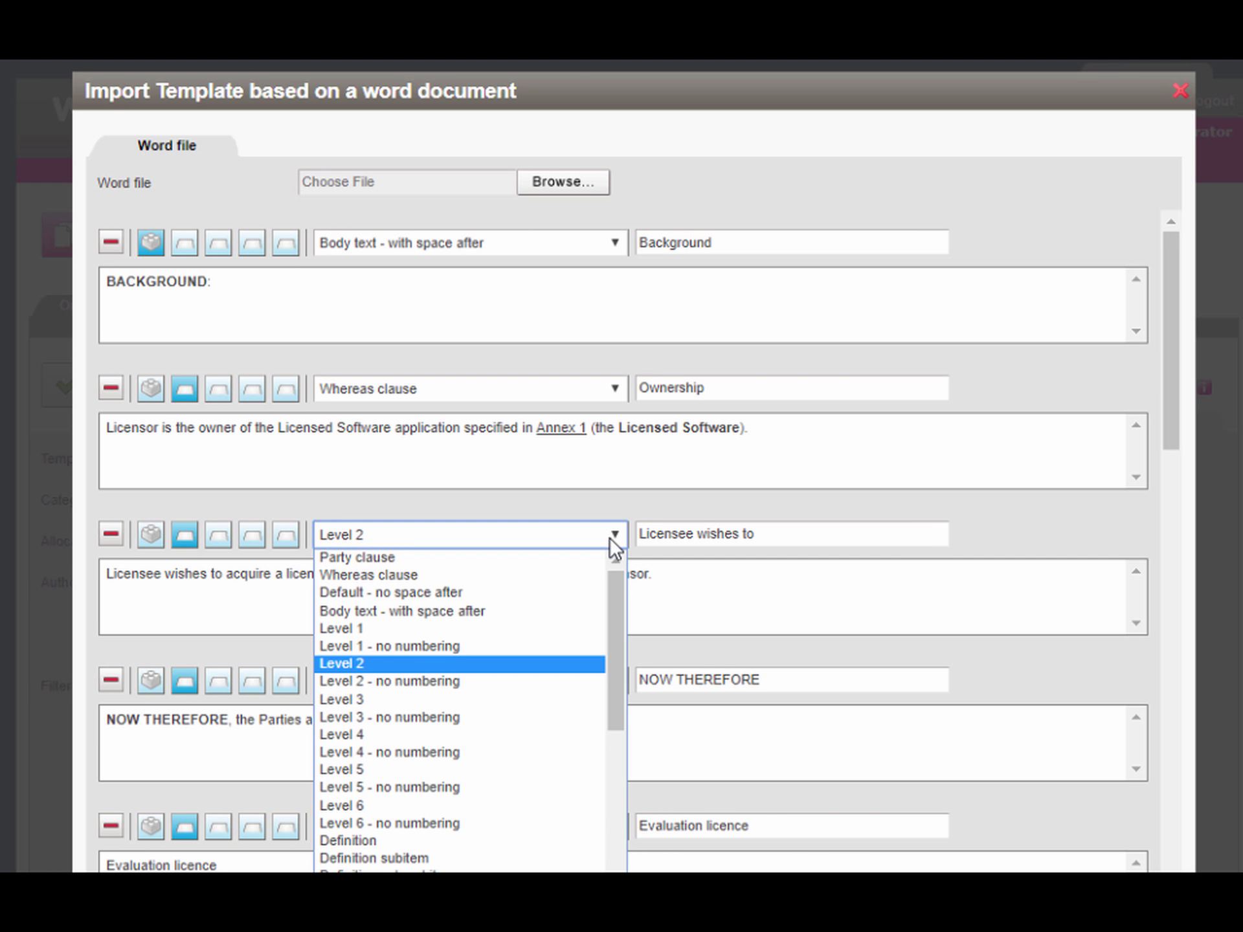
pyautogui.click(568, 574)
pyautogui.click(802, 532)
pyautogui.hotkey('ctrl', 'a')
pyautogui.press('BackSpace')
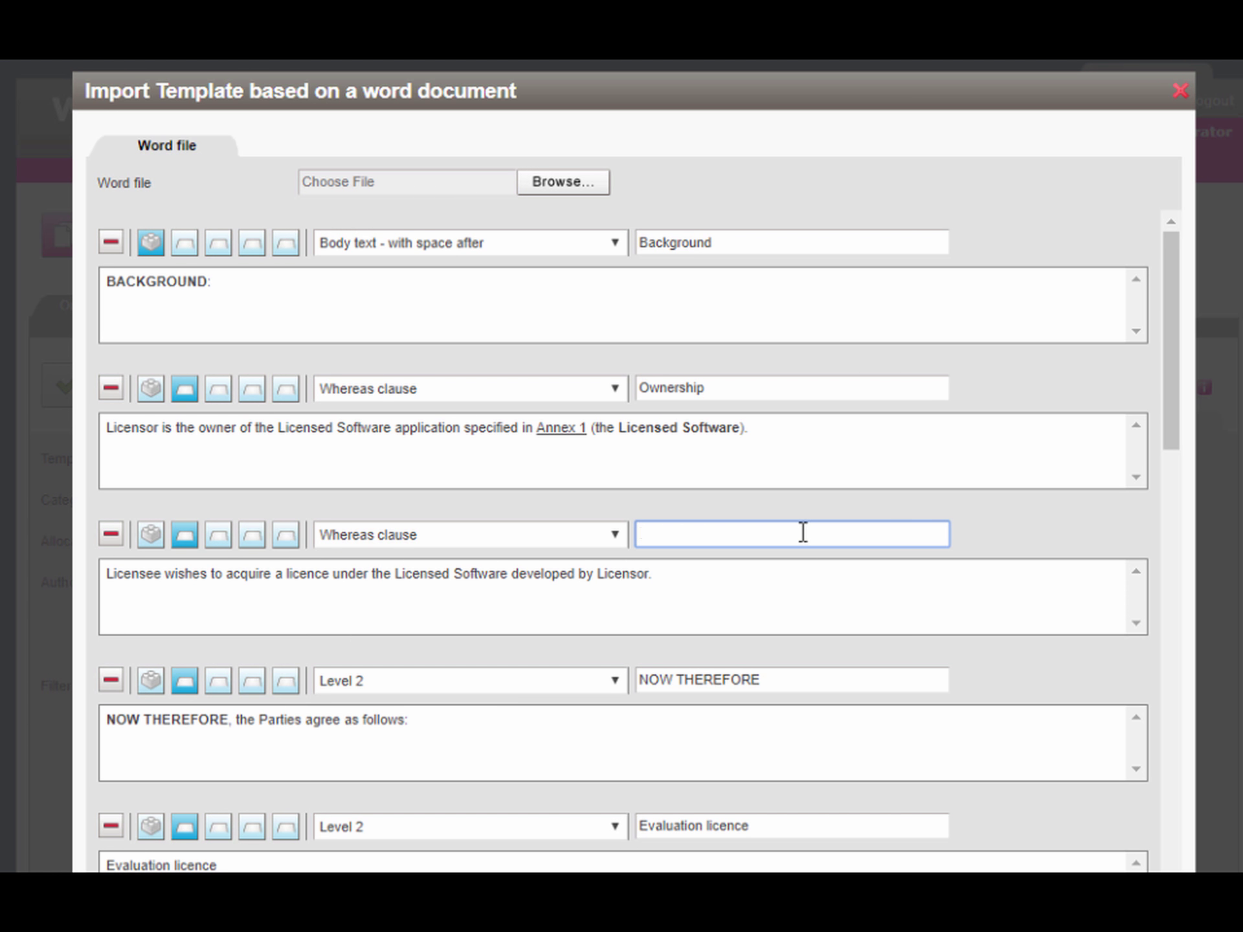
pyautogui.write('Licence acquisition')
# Make NOW THEREFORE body text named 'Words of agreement', and Evaluation licence a Level 1 heading.
pyautogui.click(614, 683)
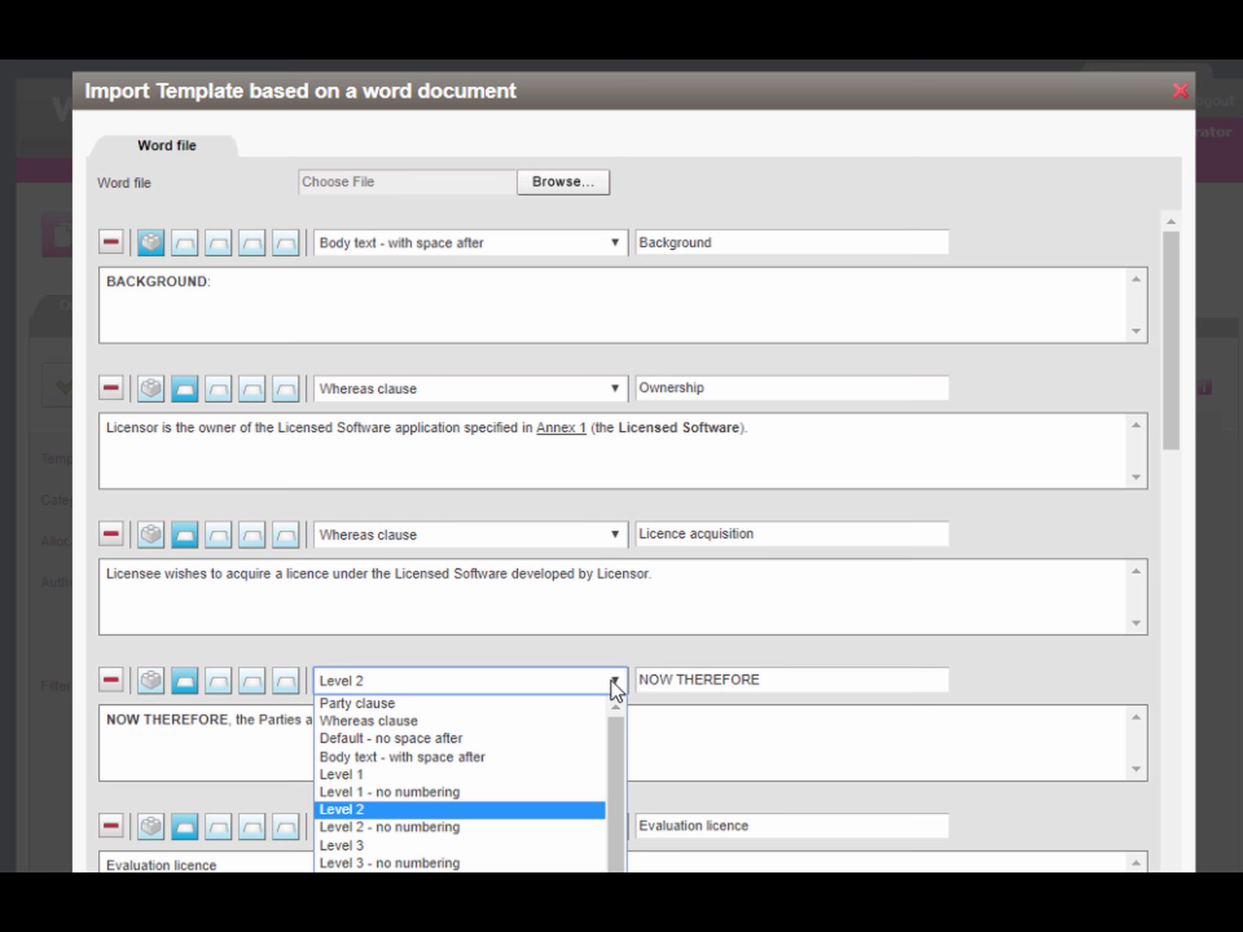
pyautogui.click(562, 758)
pyautogui.click(829, 680)
pyautogui.press('BackSpace')
pyautogui.press('BackSpace')
pyautogui.press('BackSpace')
pyautogui.press('BackSpace')
pyautogui.press('BackSpace')
pyautogui.press('BackSpace')
pyautogui.press('BackSpace')
pyautogui.press('BackSpace')
pyautogui.press('BackSpace')
pyautogui.press('BackSpace')
pyautogui.press('BackSpace')
pyautogui.press('BackSpace')
pyautogui.press('BackSpace')
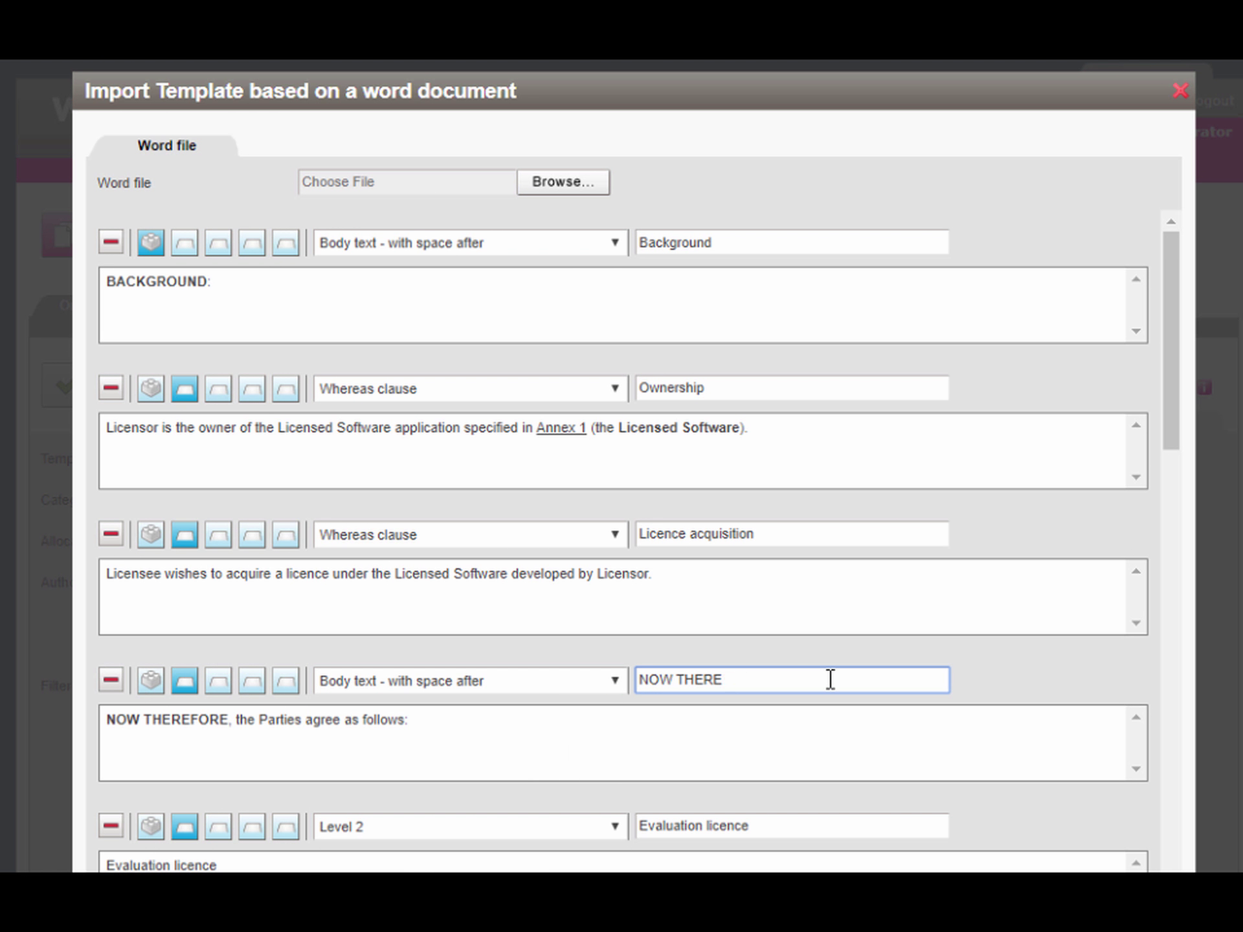
pyautogui.write('Words of agreement')
pyautogui.scroll(-9, 1159, 428)
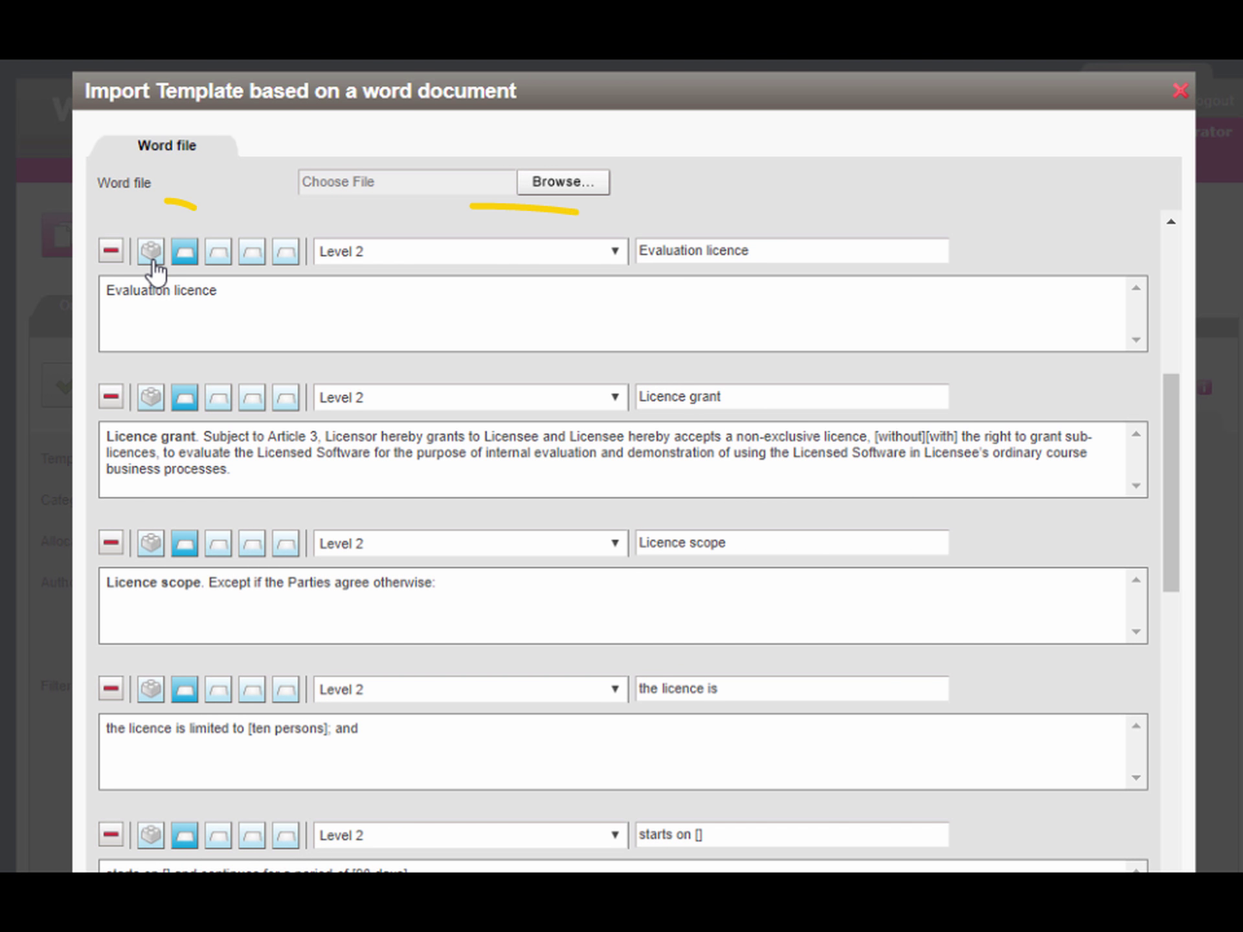
pyautogui.click(153, 256)
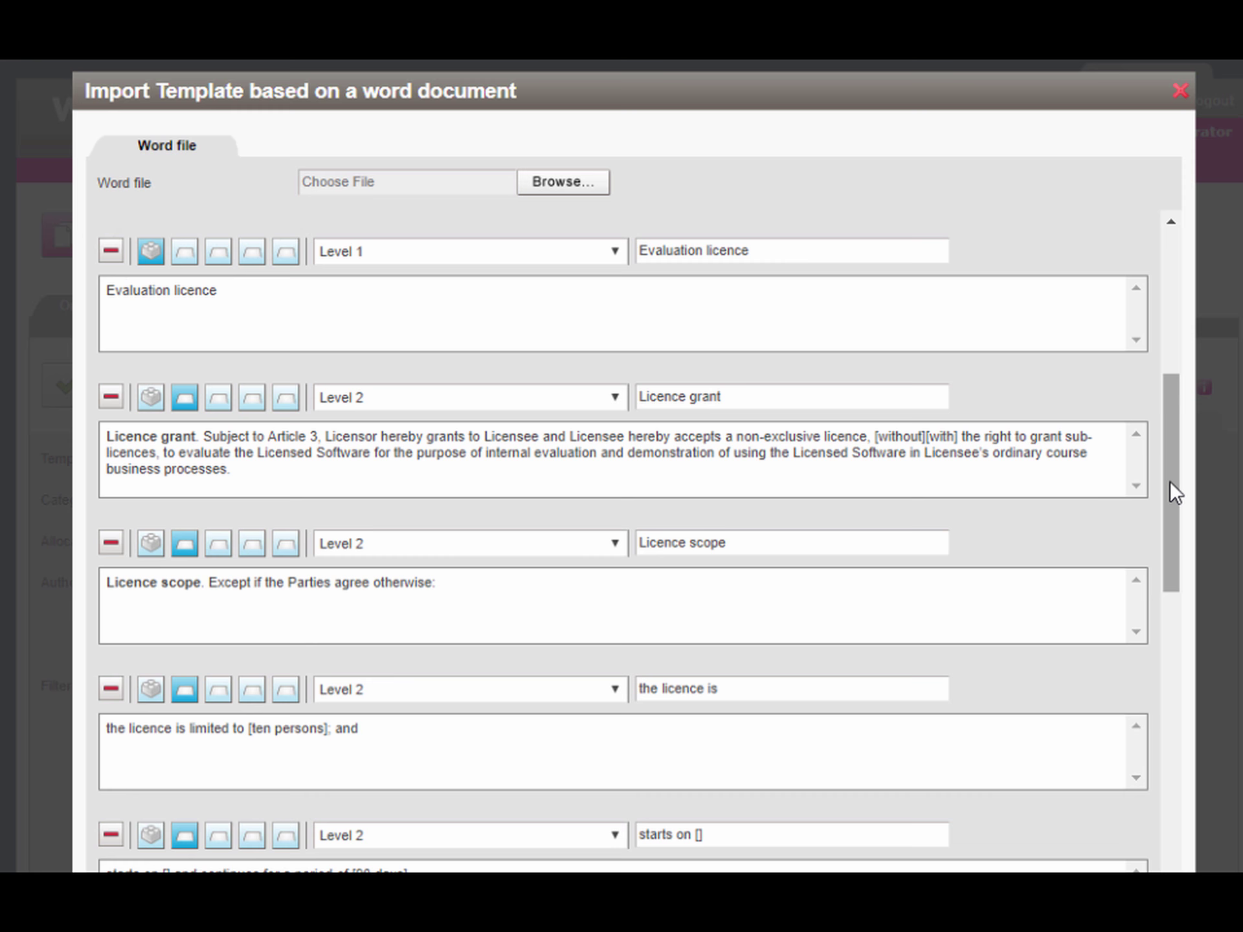
# Set the ten-persons limit paragraph to Level 3 and name it 'Limited use'.
pyautogui.moveTo(1170, 481); pyautogui.dragTo(1179, 590)
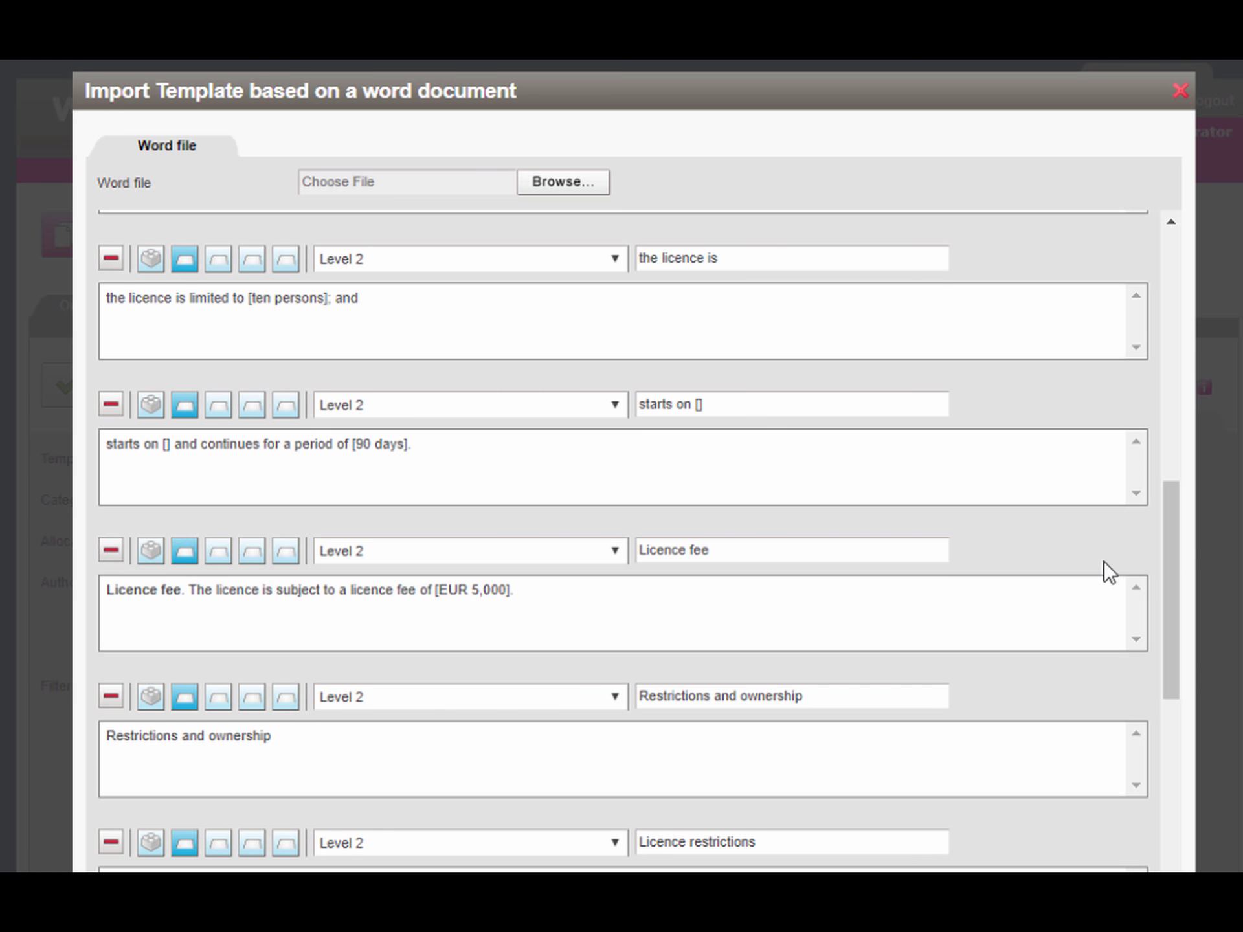
pyautogui.click(223, 262)
pyautogui.click(740, 258)
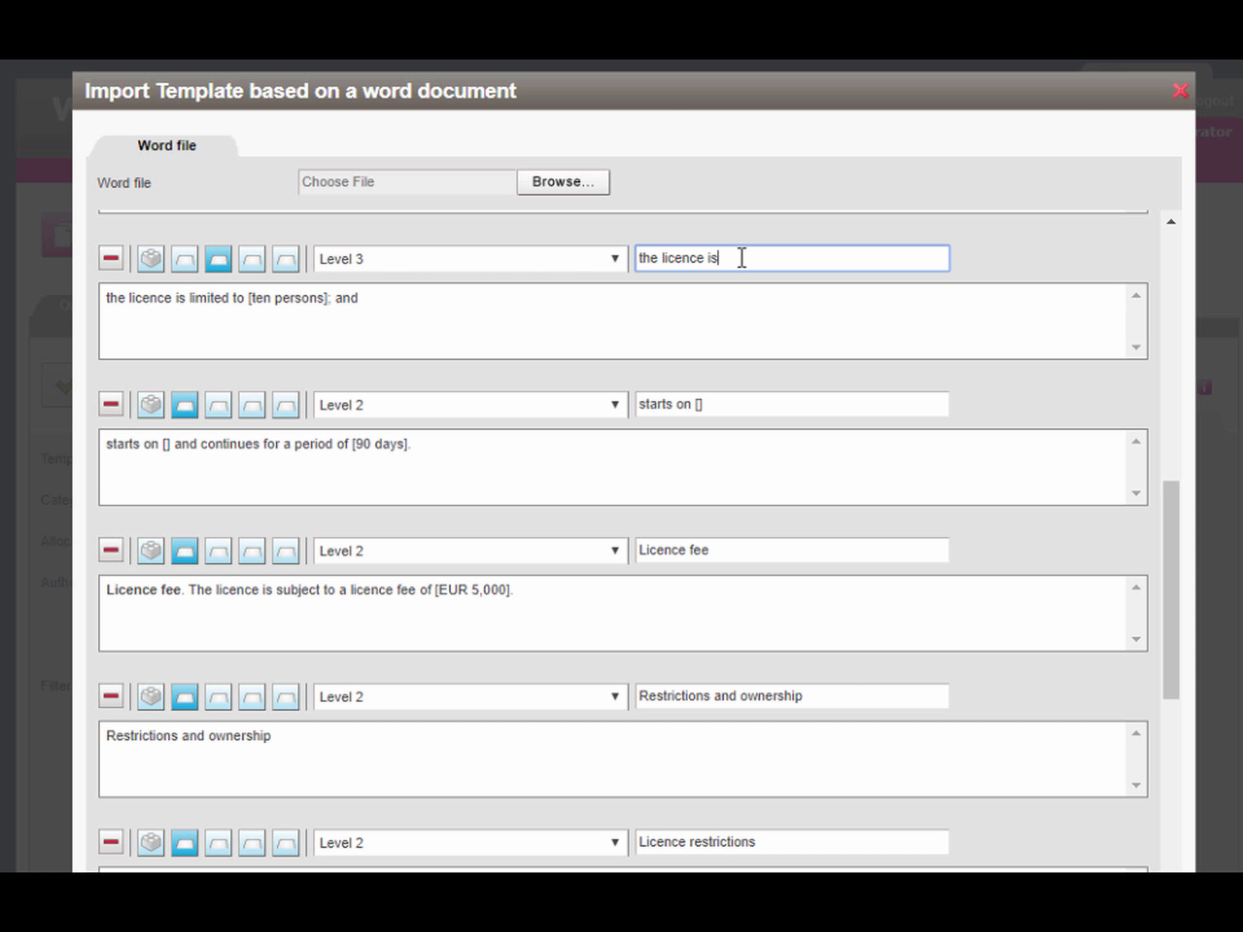
pyautogui.press('BackSpace')
pyautogui.press('BackSpace')
pyautogui.press('BackSpace')
pyautogui.press('BackSpace')
pyautogui.press('BackSpace')
pyautogui.press('BackSpace')
pyautogui.press('BackSpace')
pyautogui.press('BackSpace')
pyautogui.press('BackSpace')
pyautogui.press('BackSpace')
pyautogui.press('BackSpace')
pyautogui.press('BackSpace')
pyautogui.press('BackSpace')
pyautogui.press('BackSpace')
pyautogui.write('Limited use')
# Set the 'starts on []' paragraph to Level 3 and name it 'Effective date and term'.
pyautogui.click(217, 407)
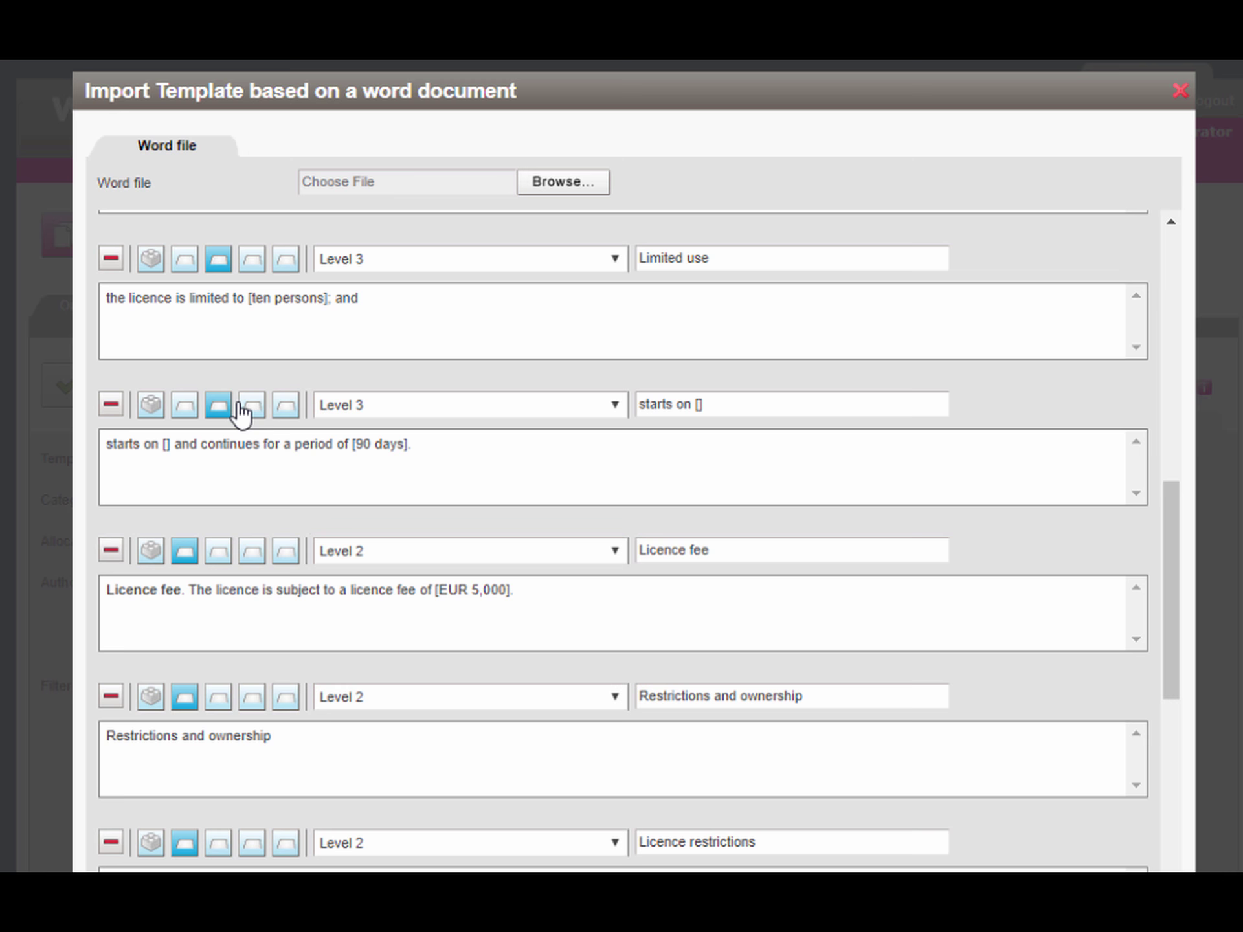
pyautogui.tripleClick(751, 404)
pyautogui.press('BackSpace')
pyautogui.write('Effective date and term')
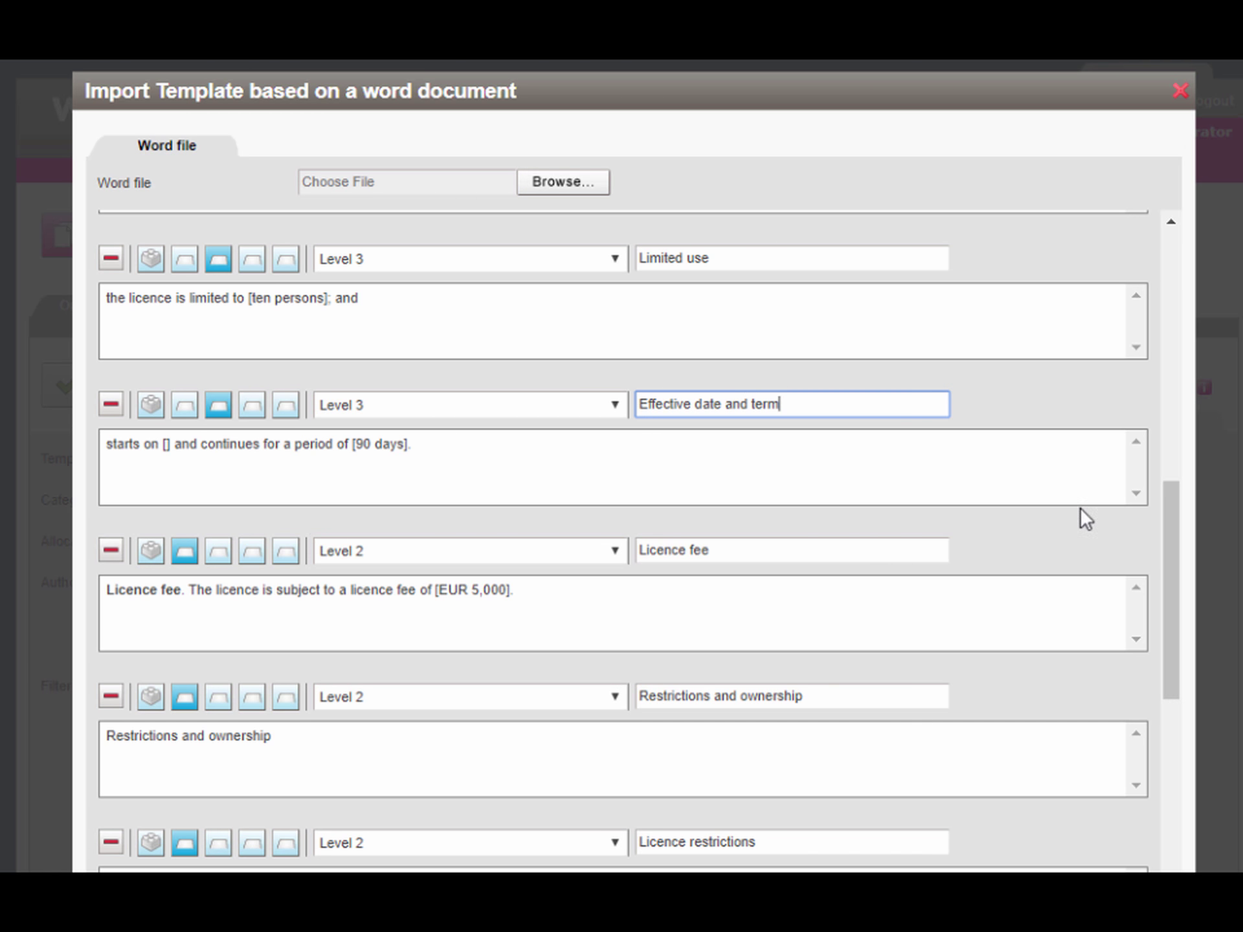
pyautogui.moveTo(1170, 546); pyautogui.dragTo(1168, 658)
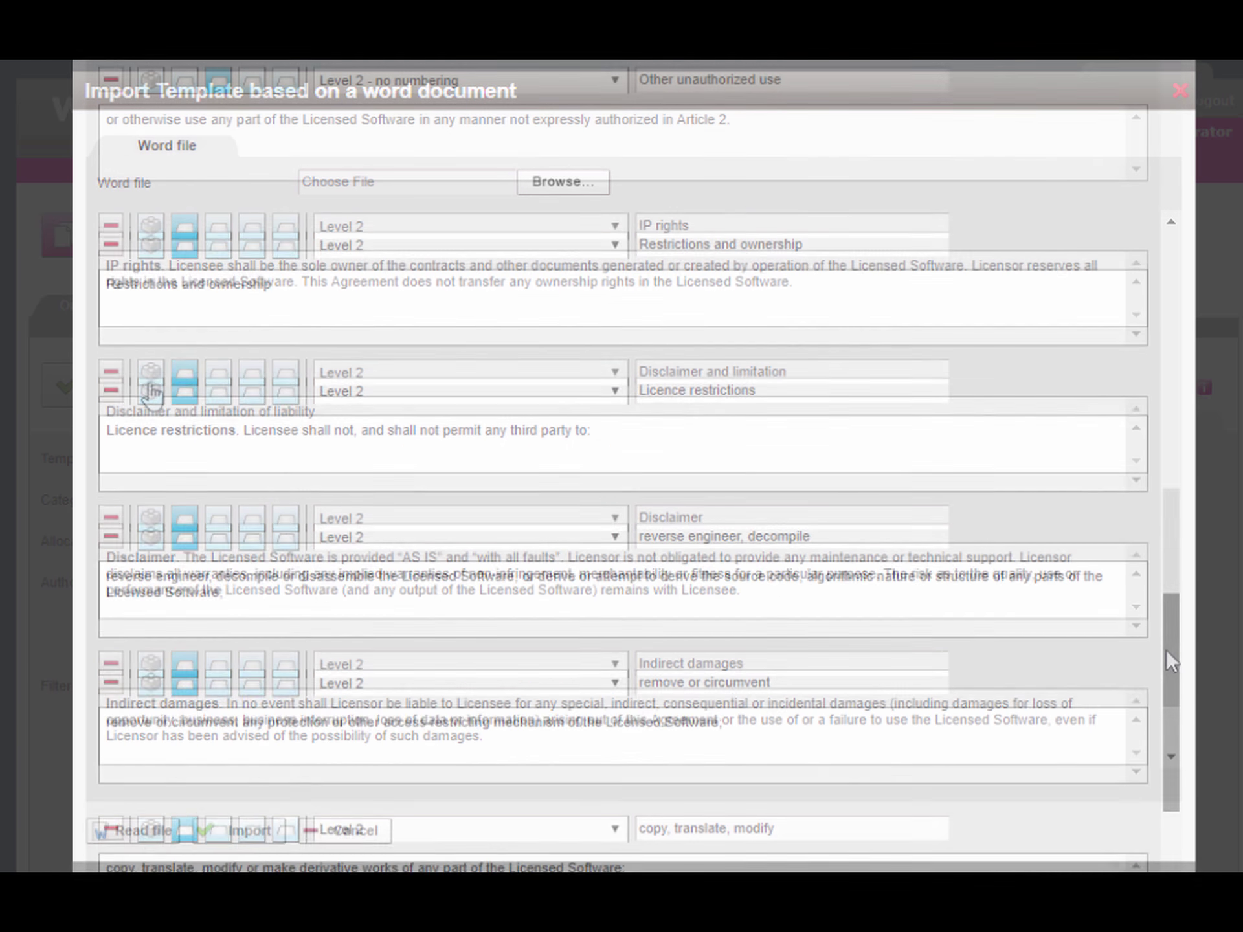
# Set Disclaimer and limitation and Miscellaneous to Level 1, then import the paragraphs as the template.
pyautogui.scroll(-2, 151, 389)
pyautogui.click(150, 382)
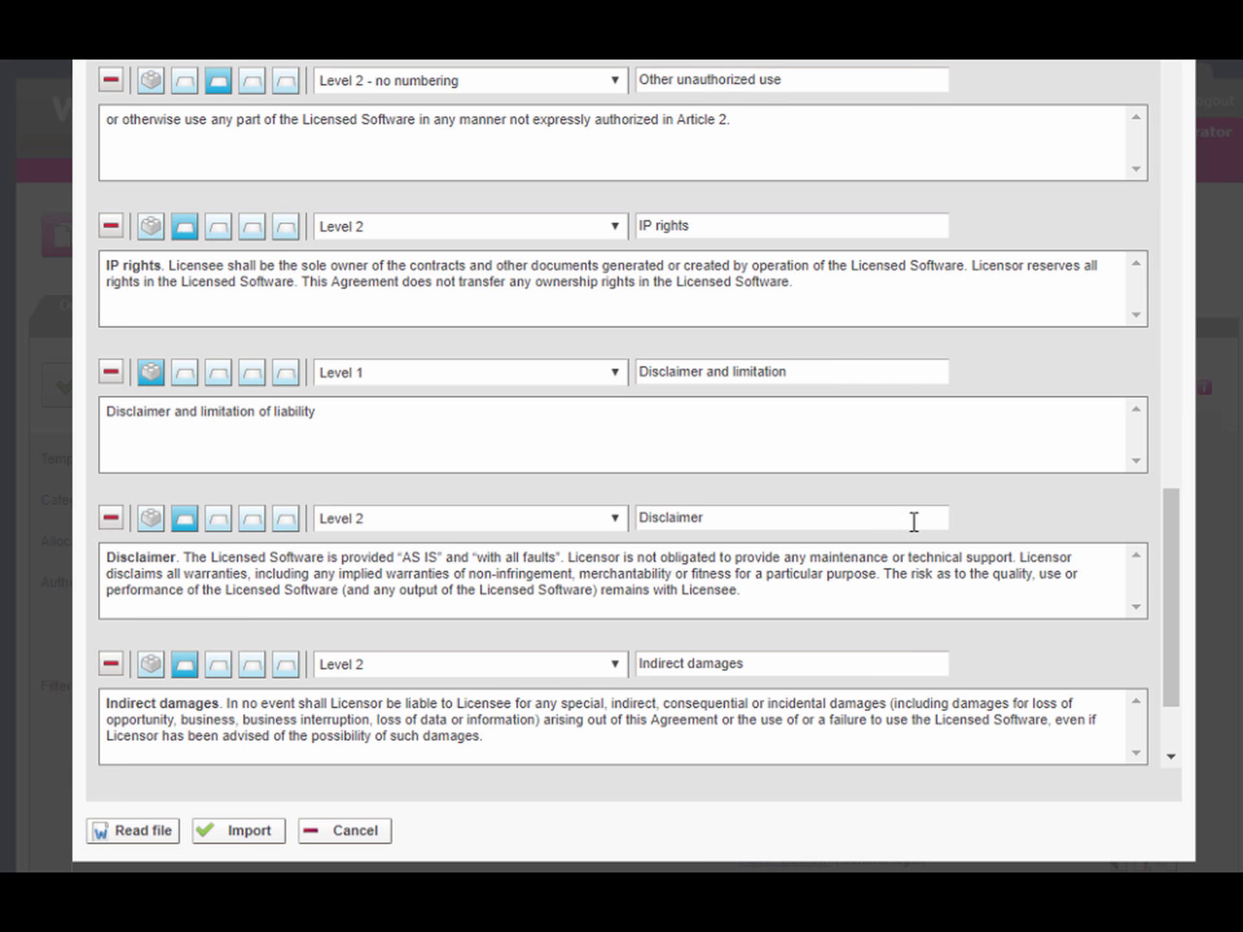
pyautogui.moveTo(1170, 585); pyautogui.dragTo(1168, 636)
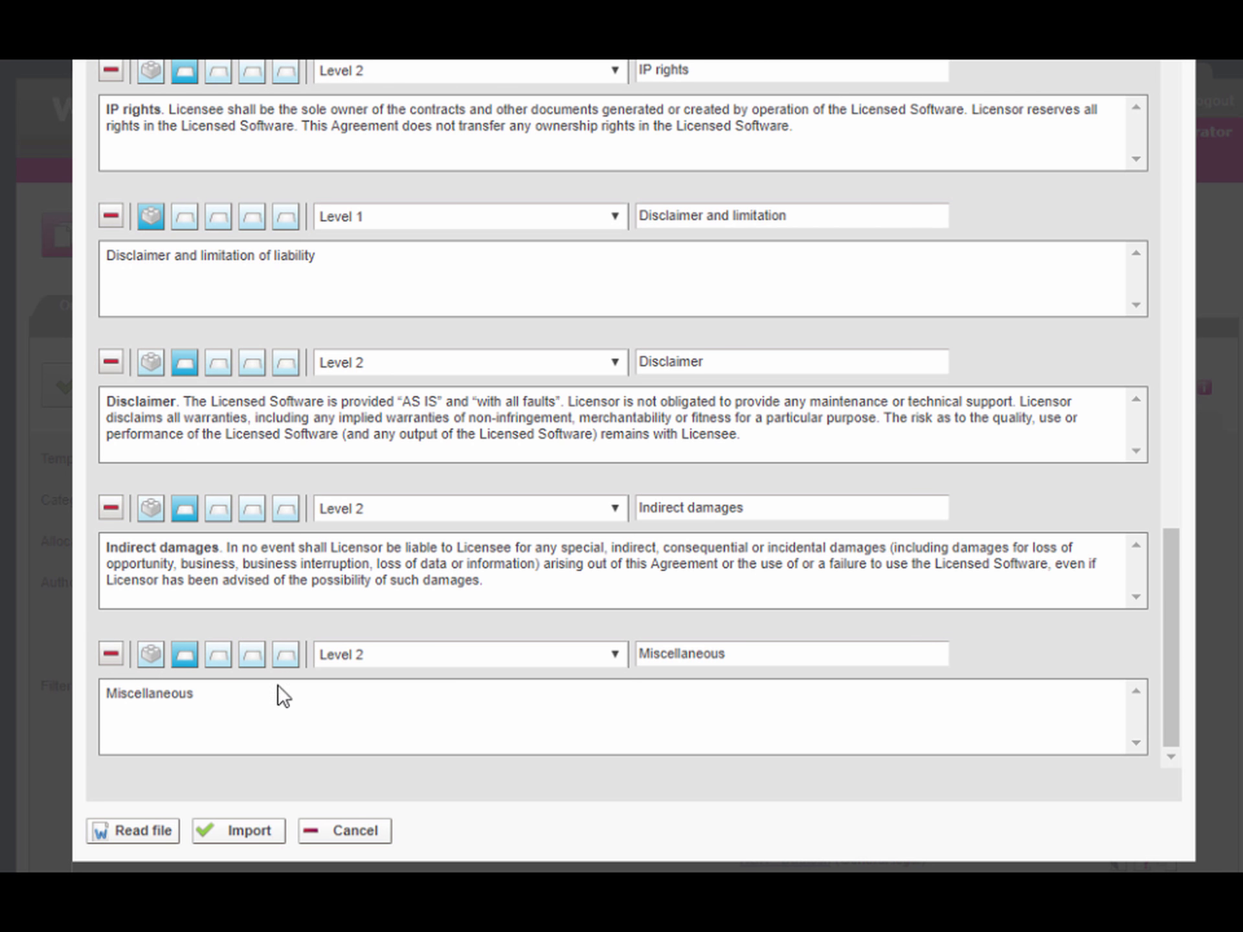
pyautogui.click(160, 665)
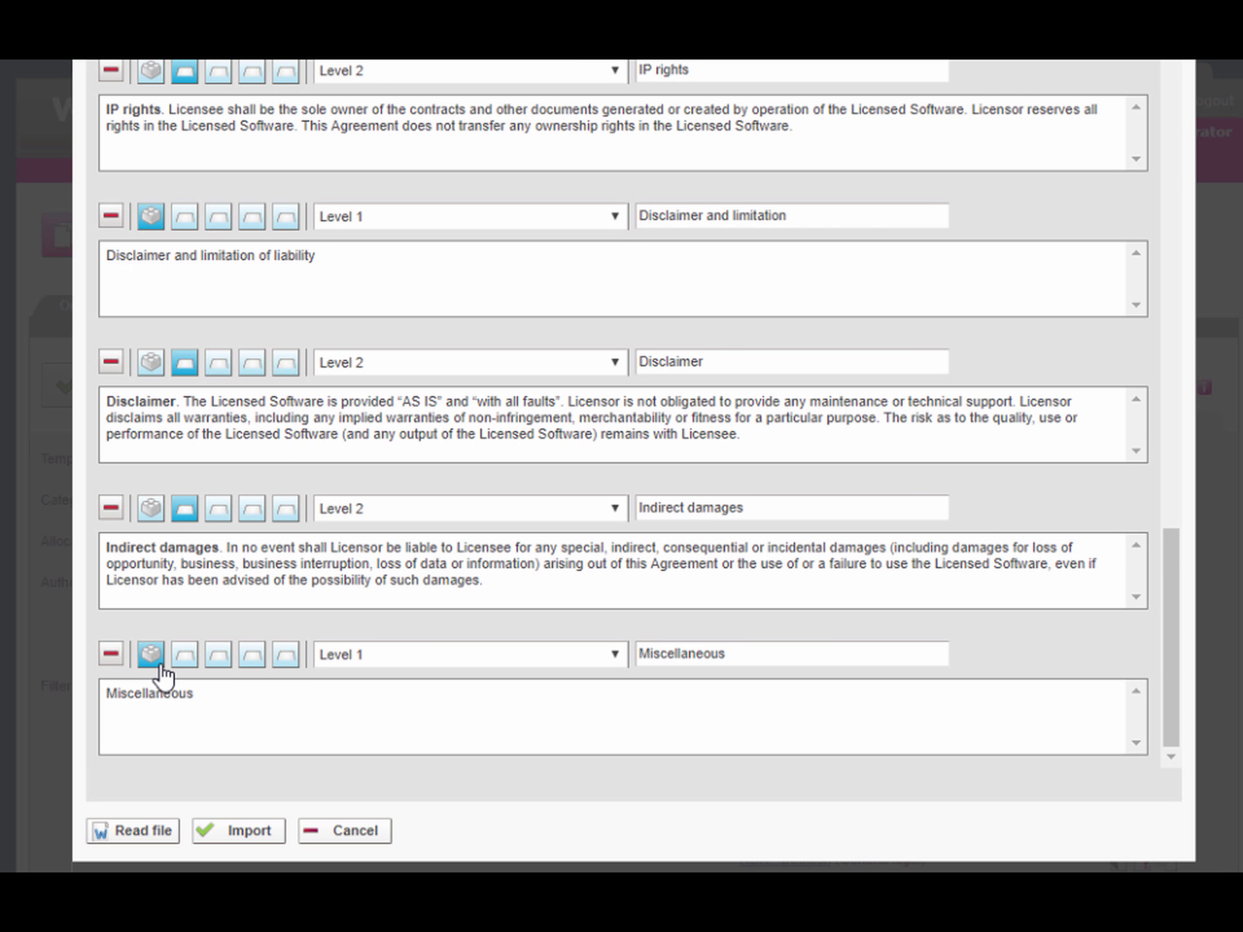
pyautogui.click(236, 835)
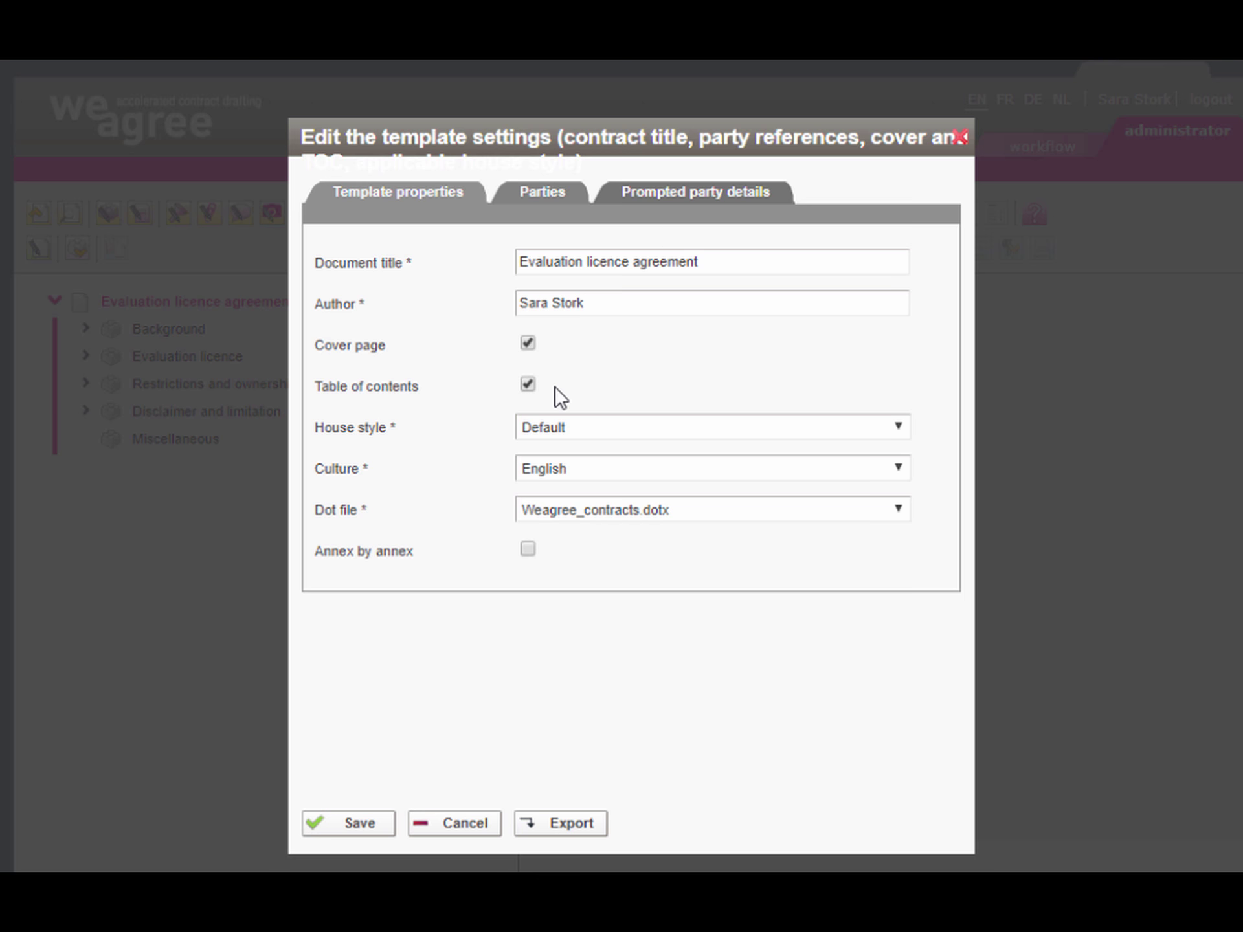
# On the Parties tab, enter 'Licensor' as Party 1 reference and 'Licensee' as Party 2 reference.
pyautogui.click(544, 197)
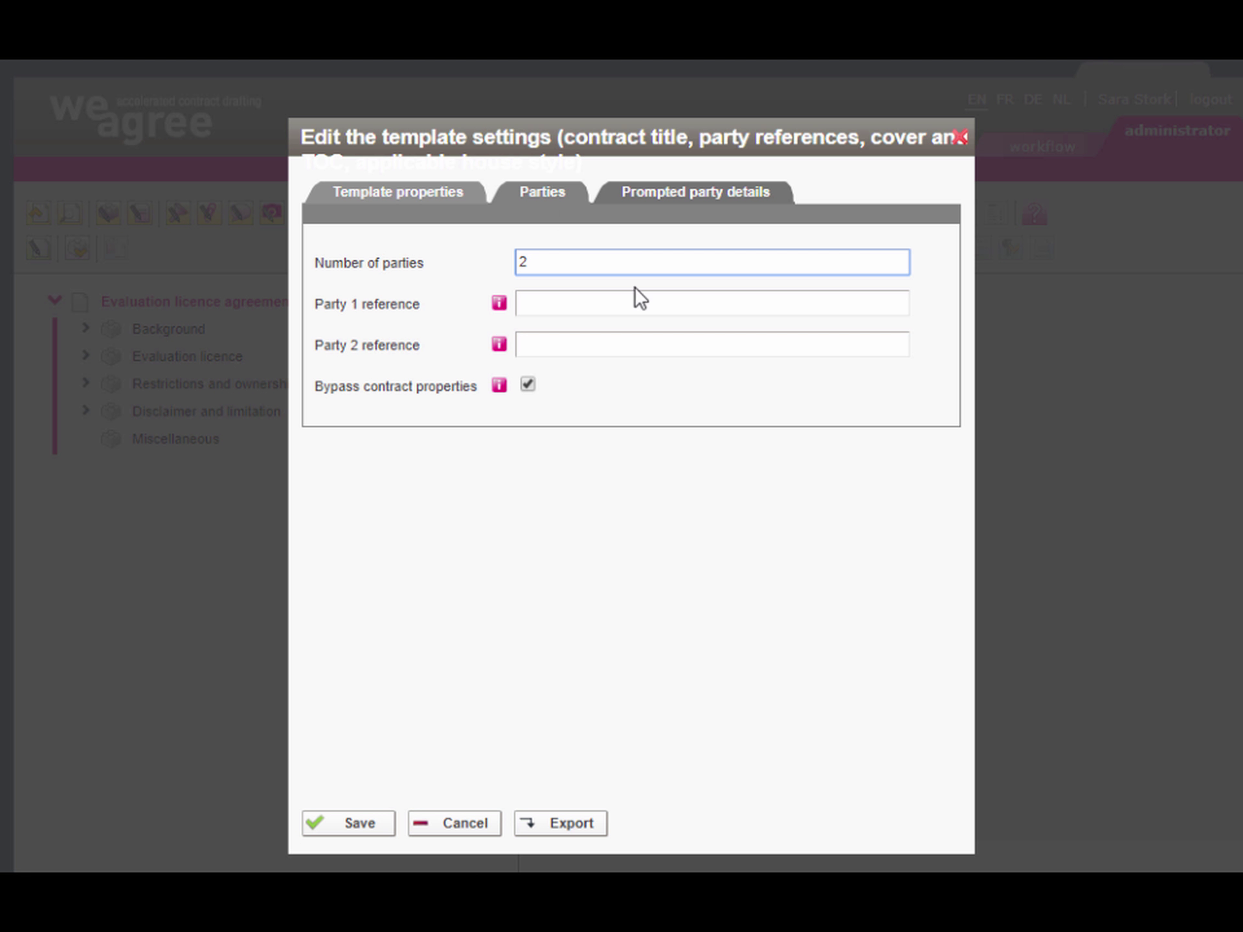
pyautogui.click(645, 302)
pyautogui.write('Licensor')
pyautogui.click(644, 343)
pyautogui.write('Licensee')
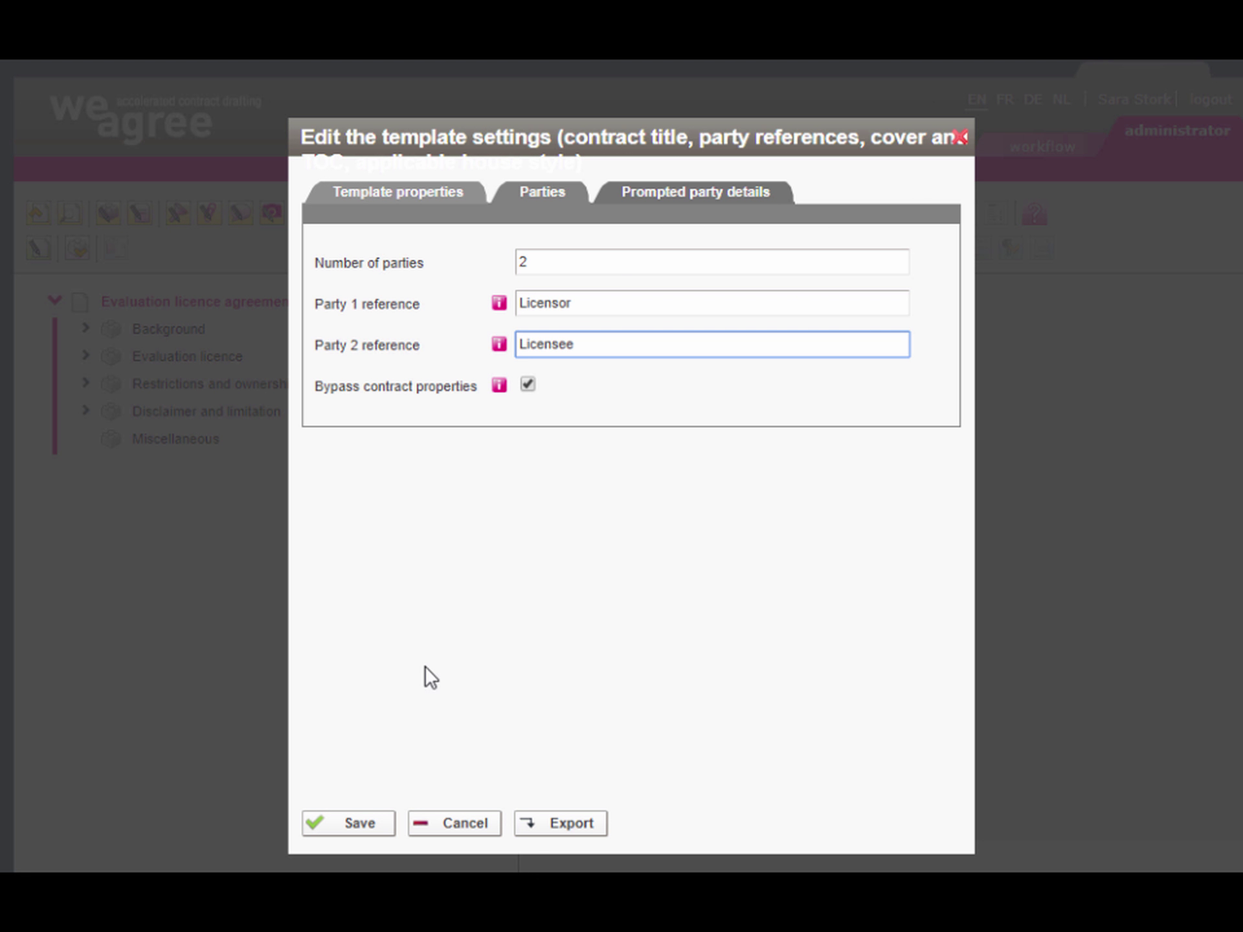
# Save the template settings and open the Subcontracting and supply clause's library details.
pyautogui.click(357, 823)
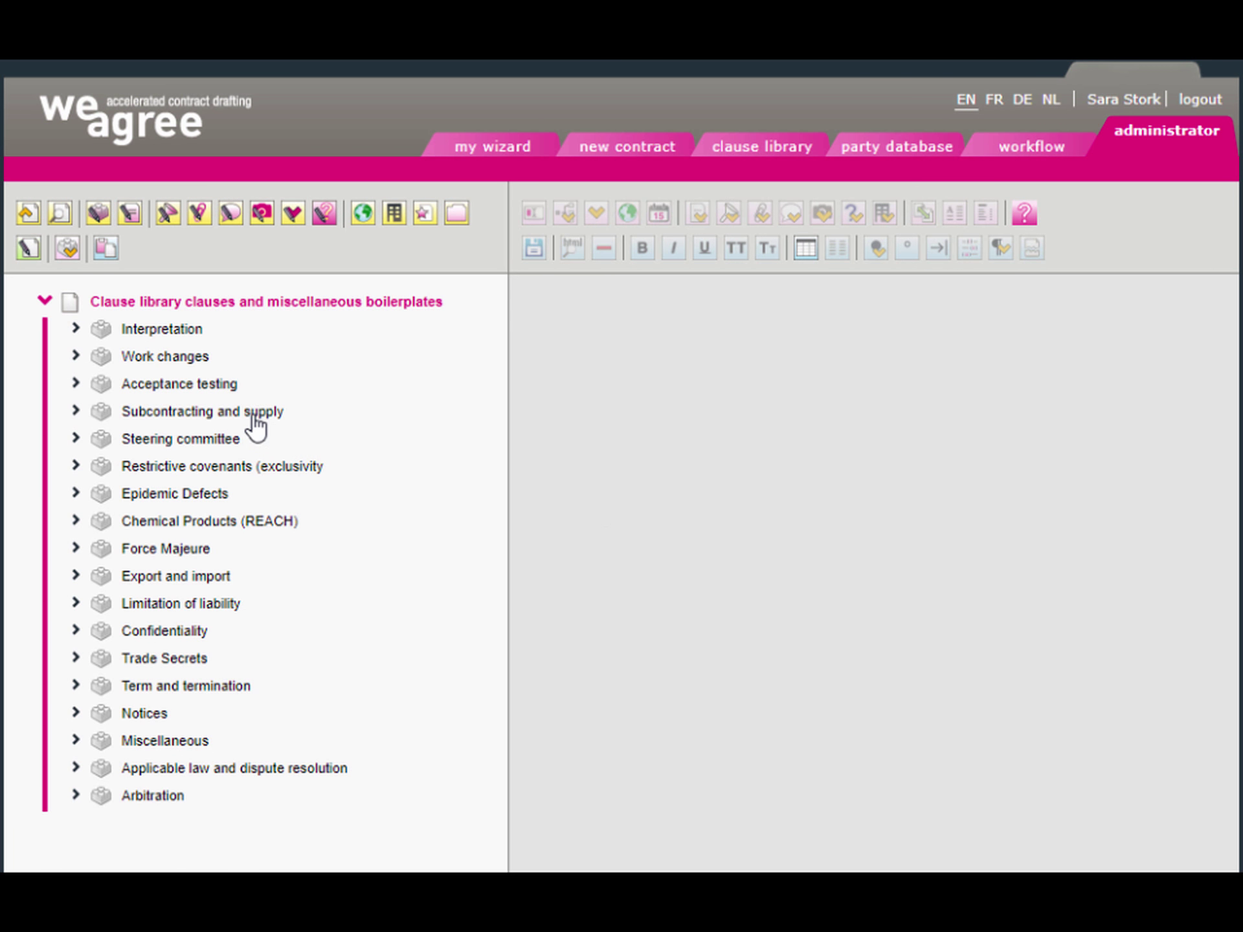
pyautogui.click(254, 415)
pyautogui.click(94, 266)
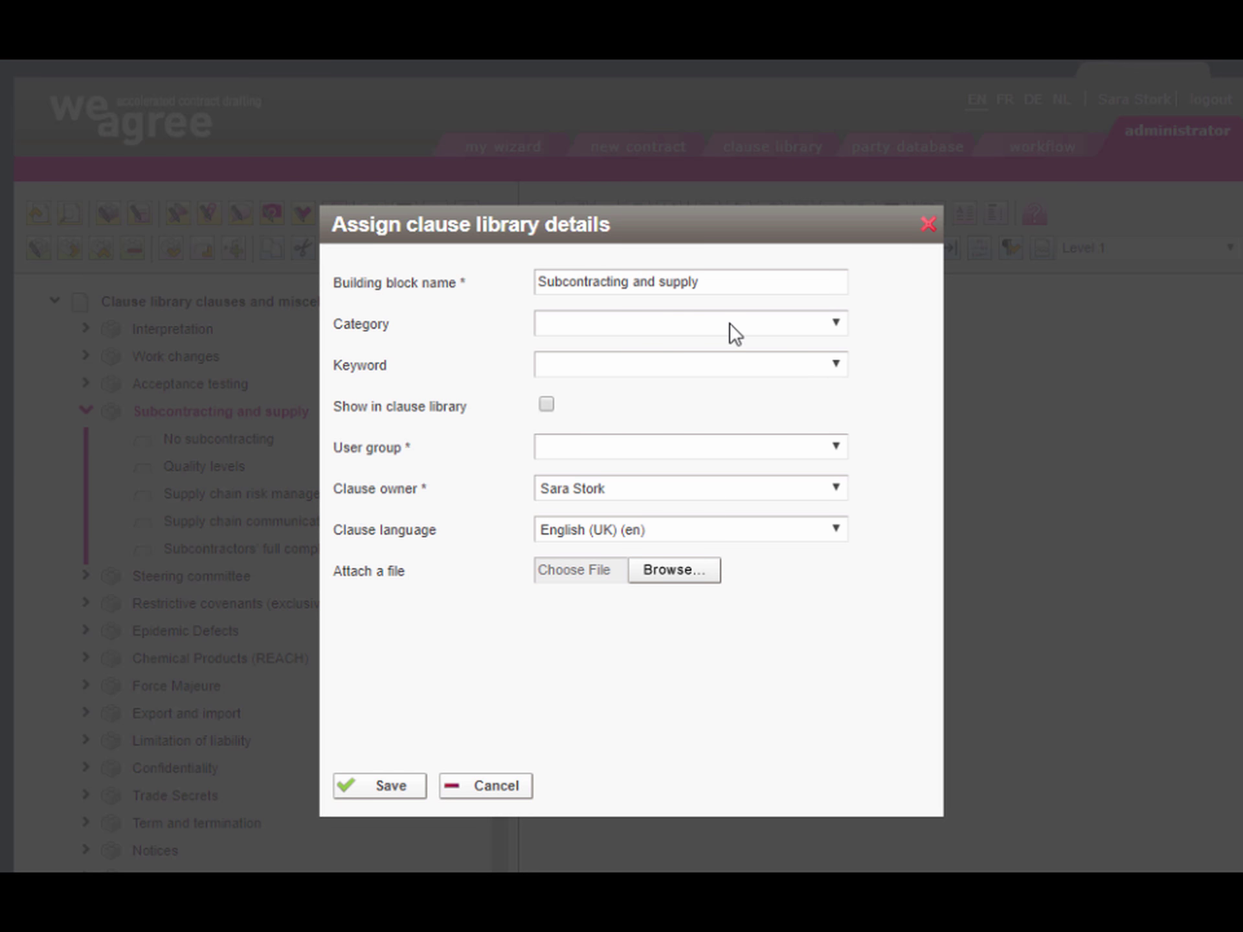
# Show the clause in the library under Procurement & supply chain for the Procurement group.
pyautogui.click(730, 324)
pyautogui.click(691, 450)
pyautogui.click(548, 405)
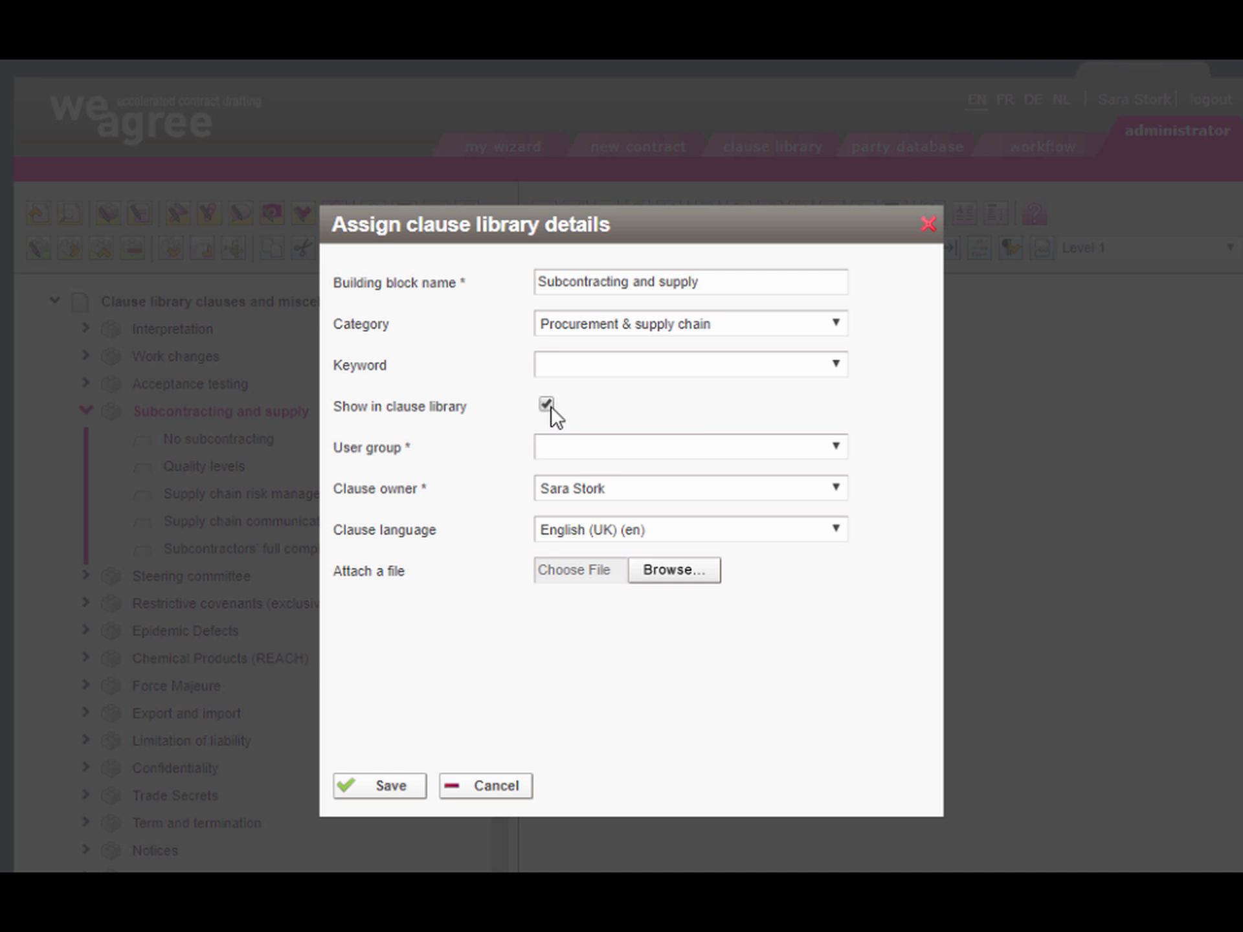
pyautogui.click(724, 445)
pyautogui.click(685, 541)
pyautogui.click(389, 785)
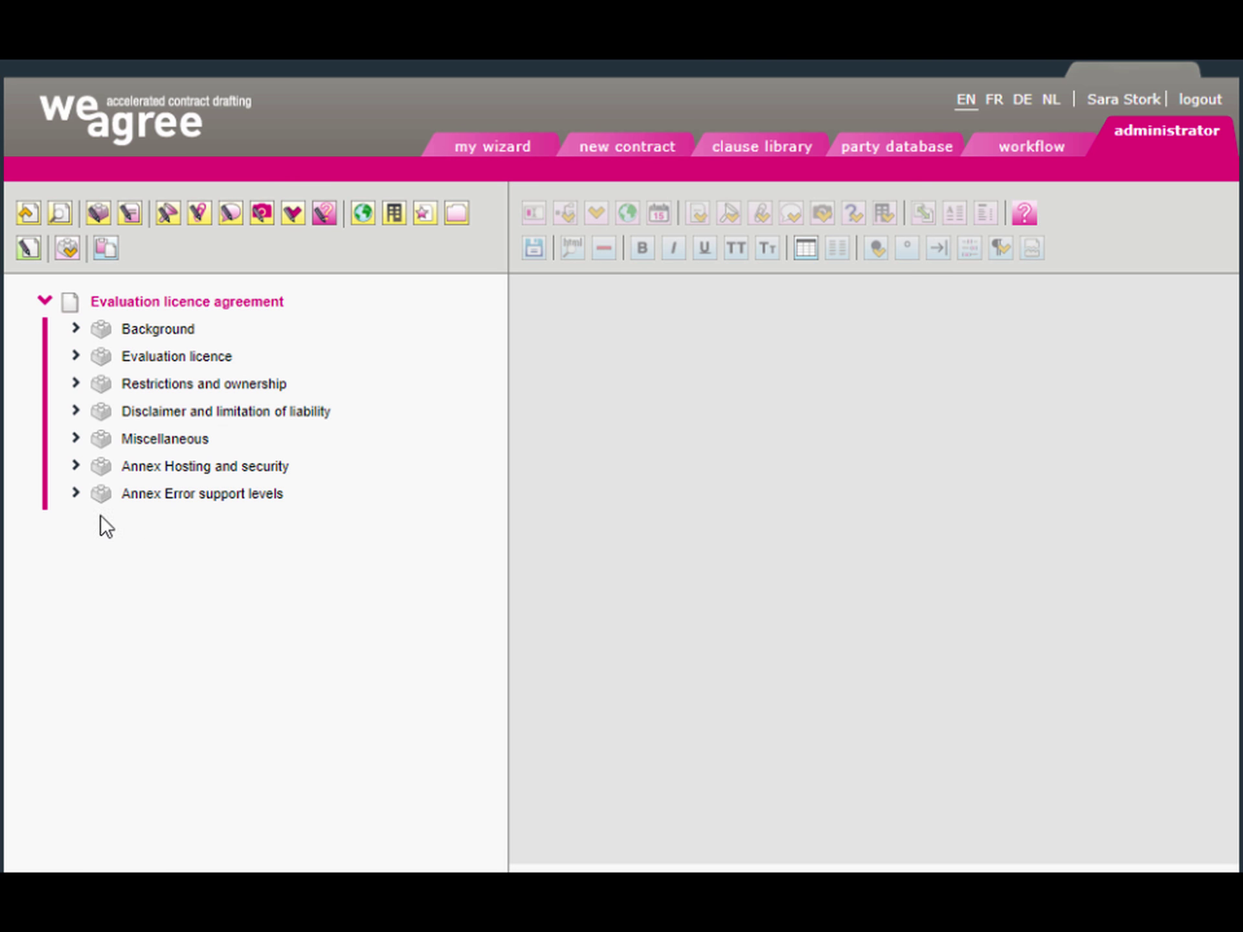
# Copy the Error clause with its Support levels subclause directly under the ELA_Error support levels annex.
pyautogui.click(76, 493)
pyautogui.click(168, 521)
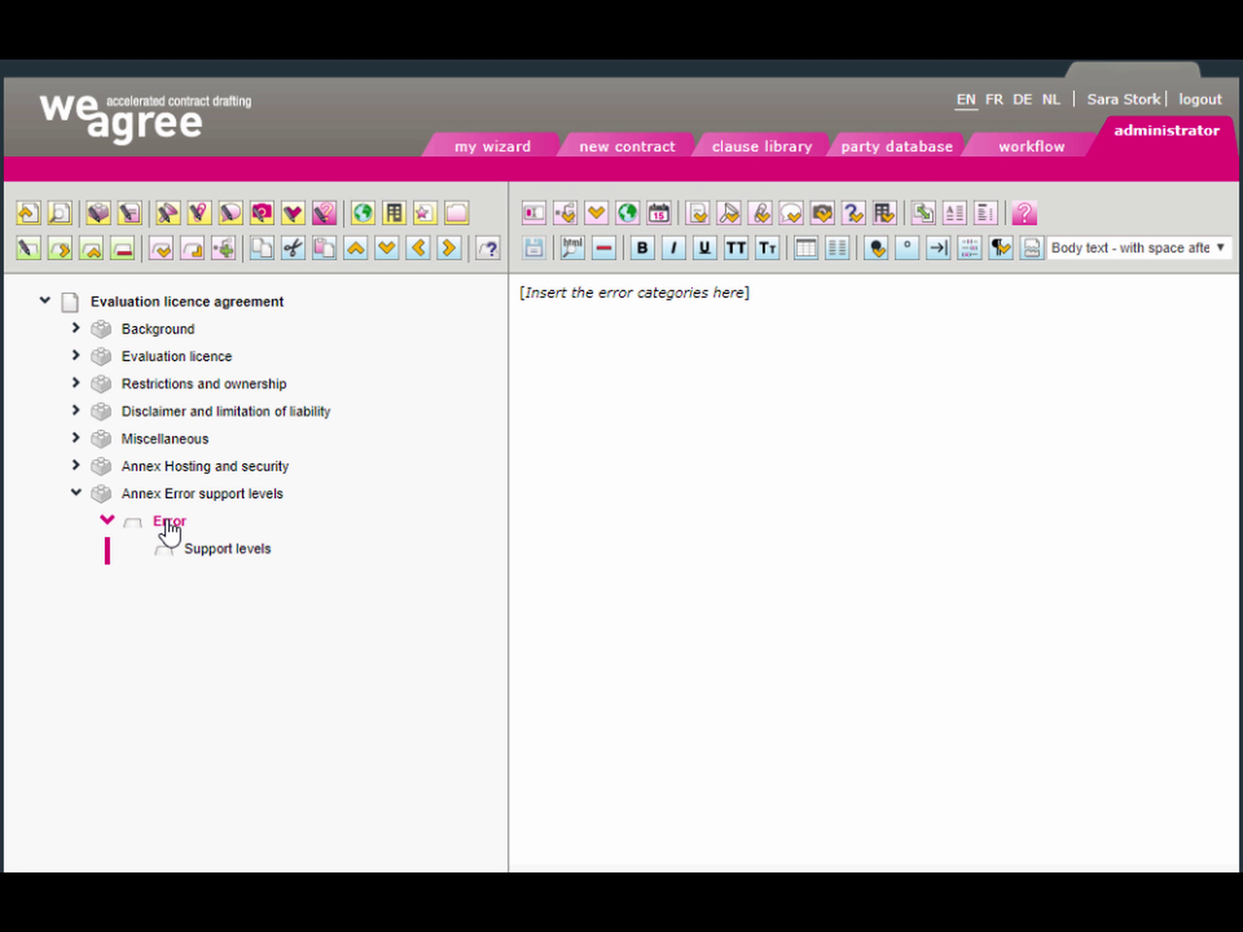
pyautogui.click(267, 262)
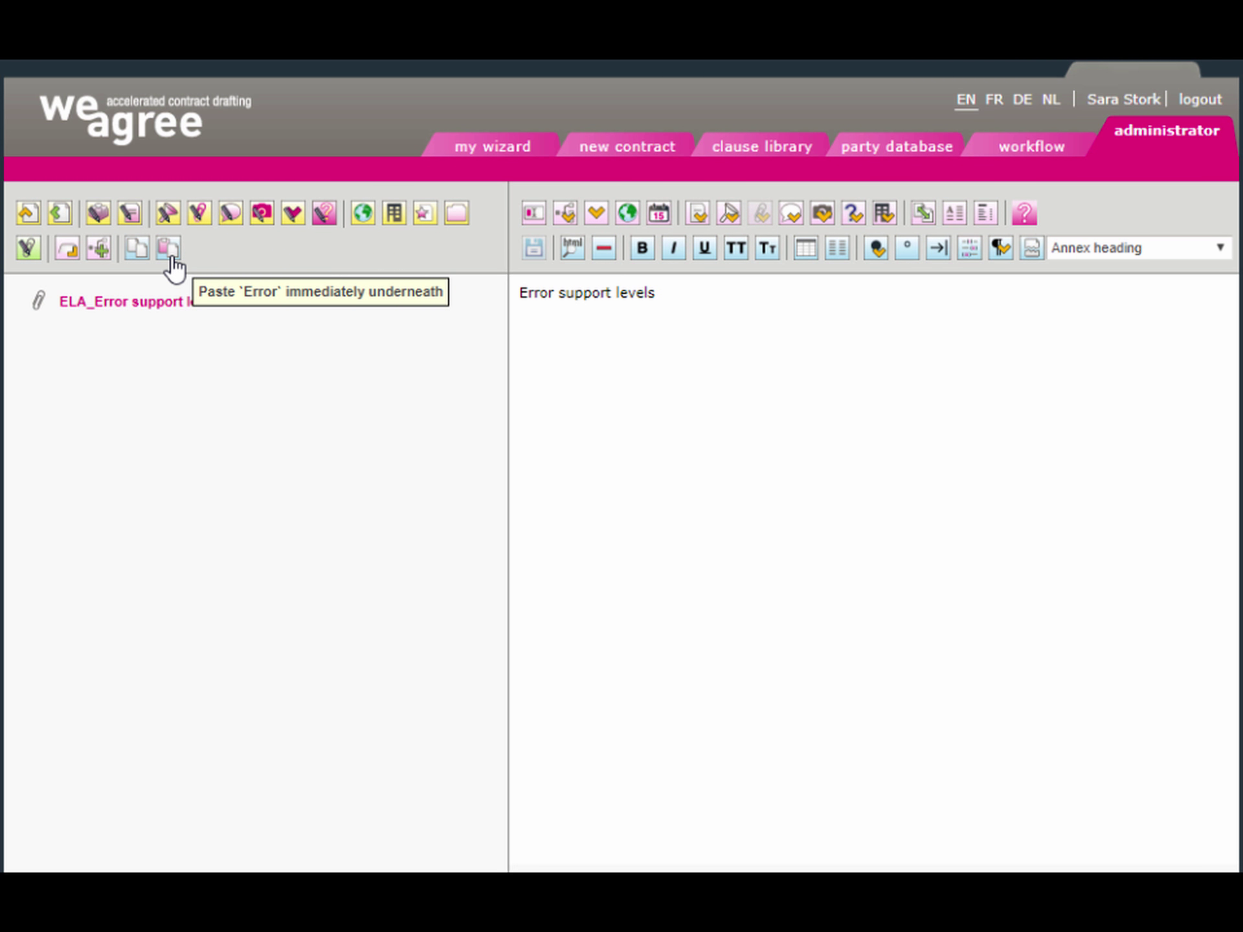
pyautogui.click(171, 255)
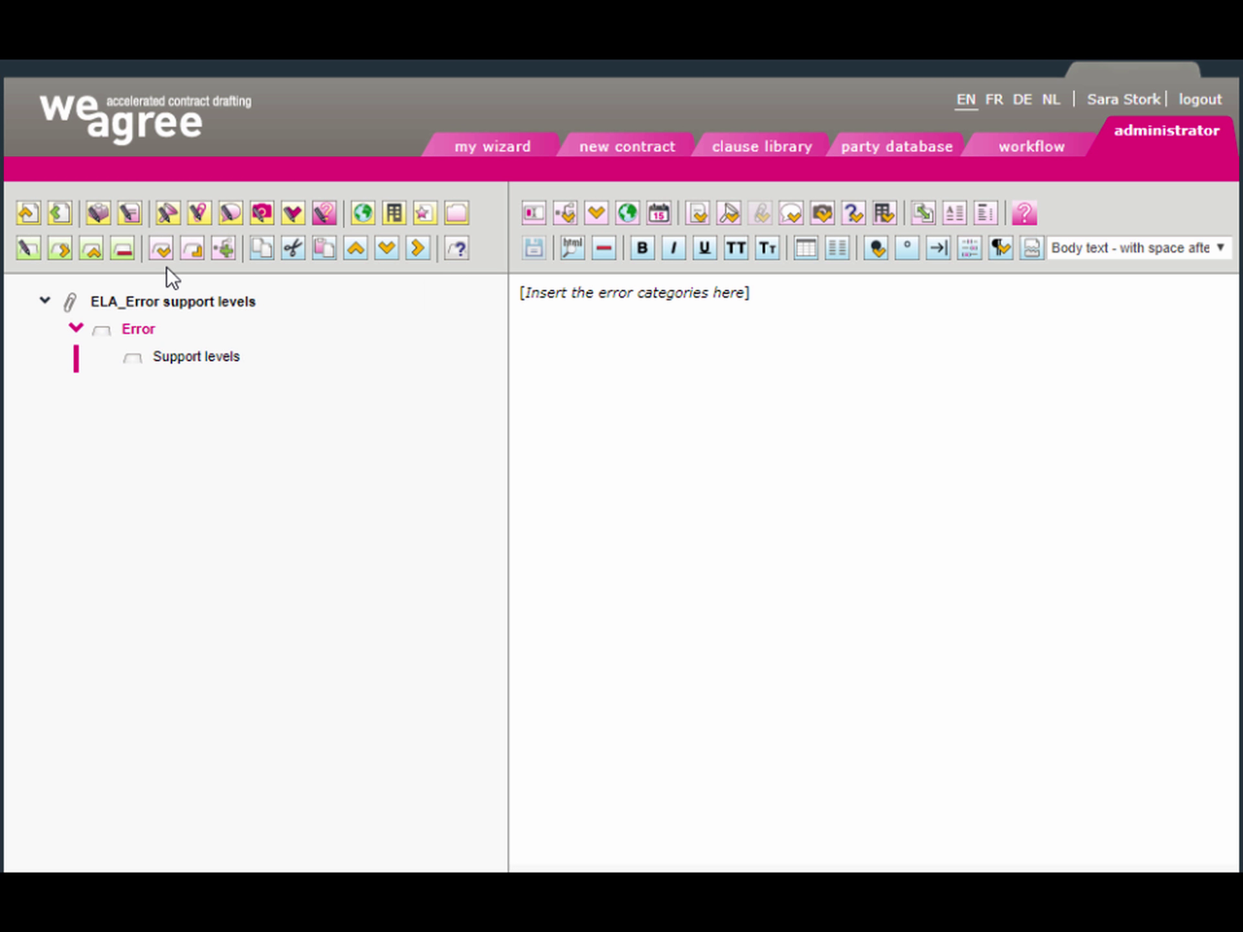